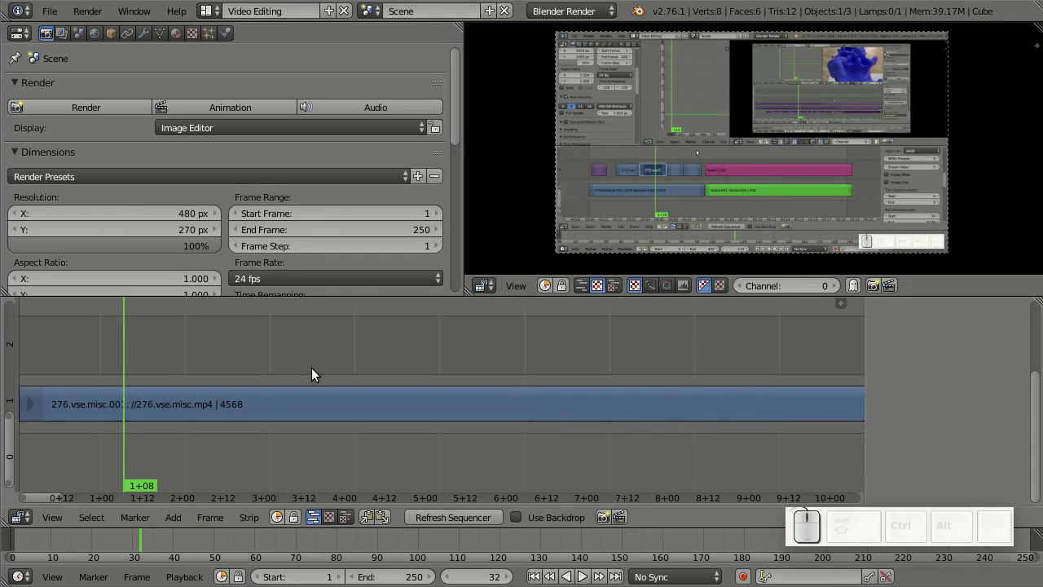
Add a Text effect strip starting at frame 33, above the movie strip.
{"action": "left_click", "coordinate": [126, 361]}
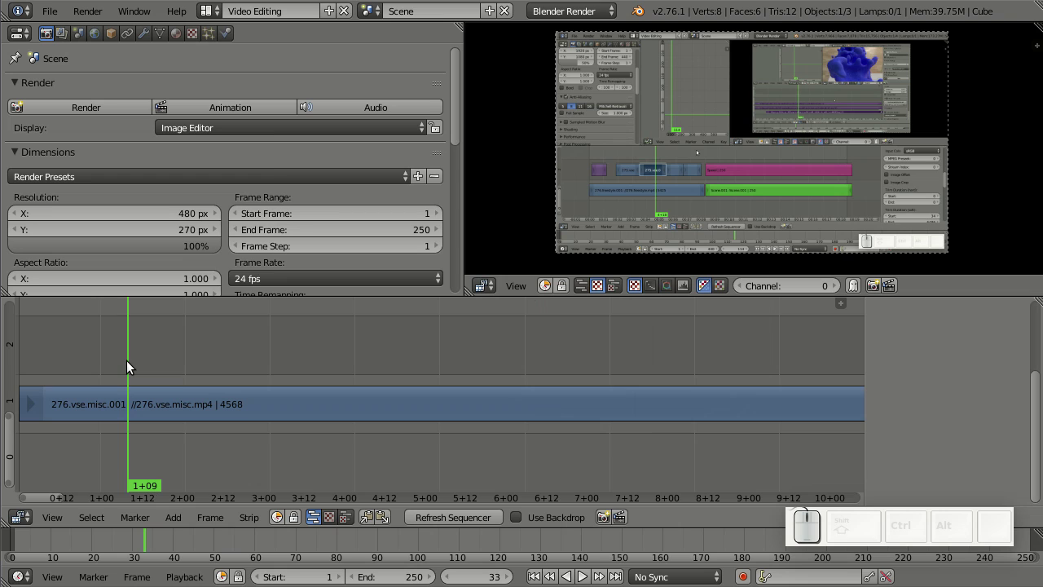
{"action": "key", "text": "shift+a"}
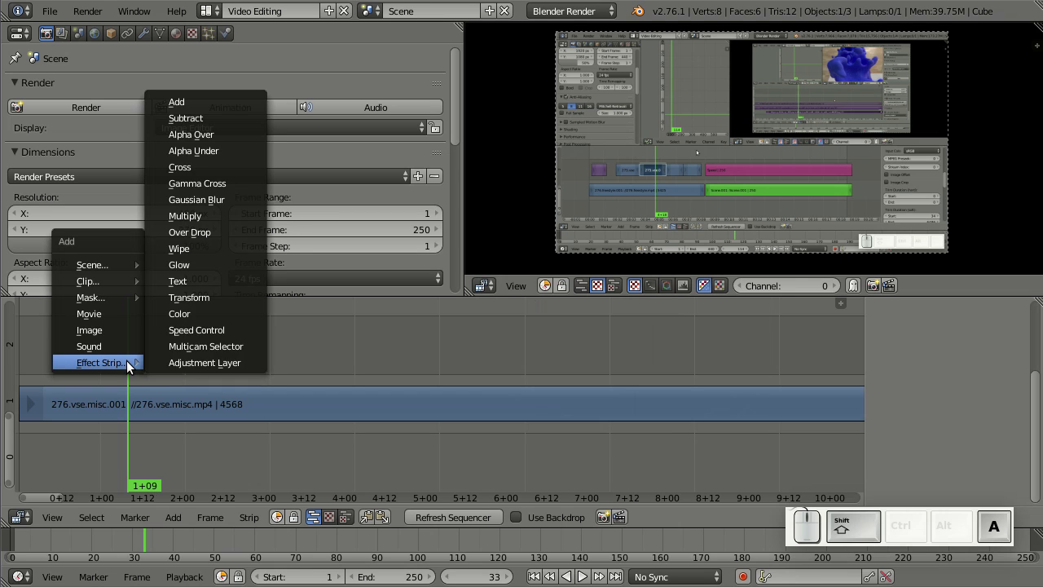
{"action": "left_click", "coordinate": [180, 284]}
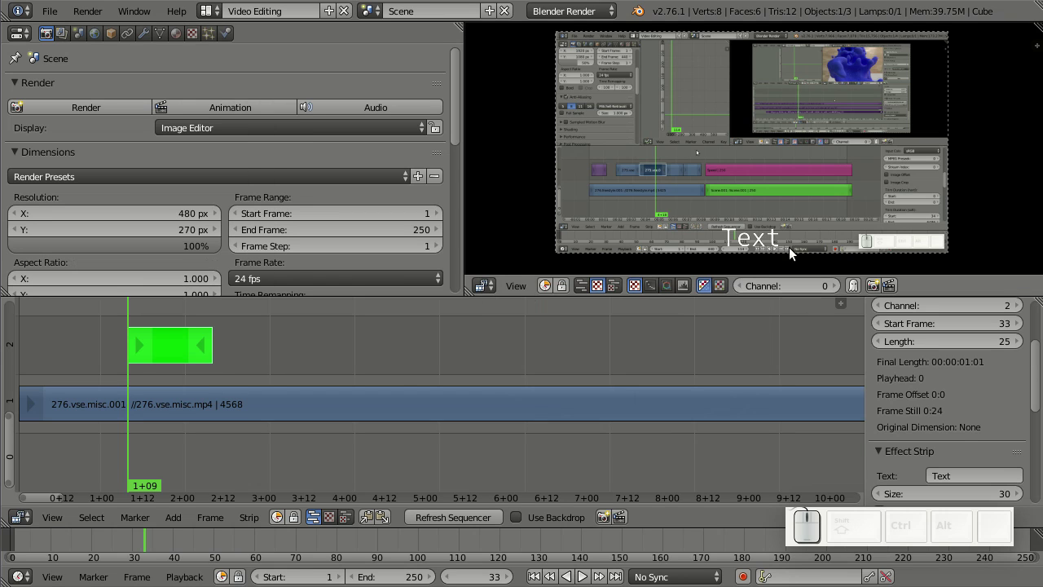
Set the text strip's content to "Blender 2.76".
{"action": "left_click", "coordinate": [1028, 372]}
{"action": "left_click_drag", "start_coordinate": [1029, 372], "coordinate": [1029, 309]}
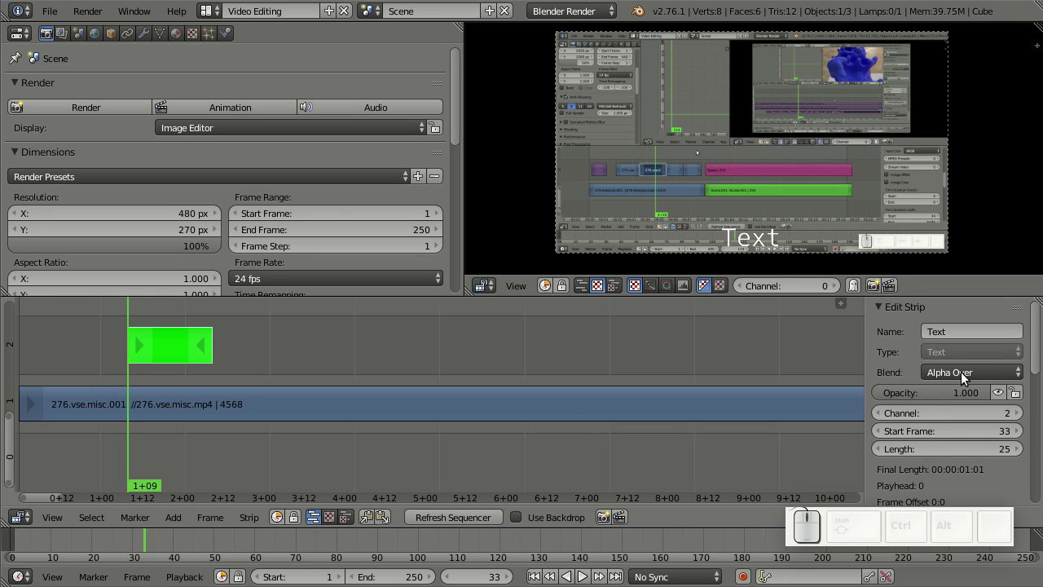
{"action": "left_click_drag", "start_coordinate": [1042, 358], "coordinate": [1040, 450]}
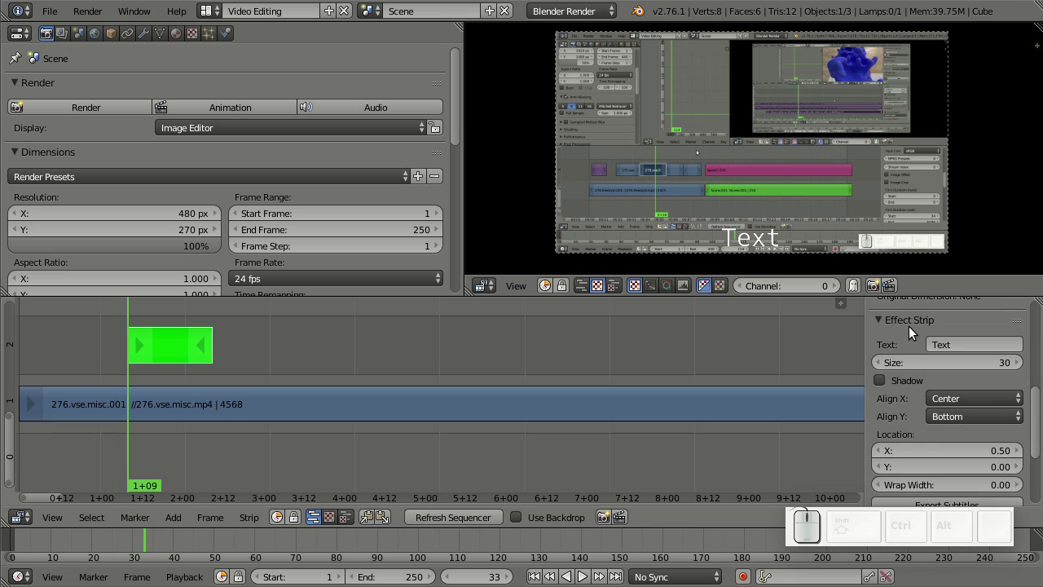
{"action": "left_click", "coordinate": [960, 341]}
{"action": "type", "text": "Blender 2"}
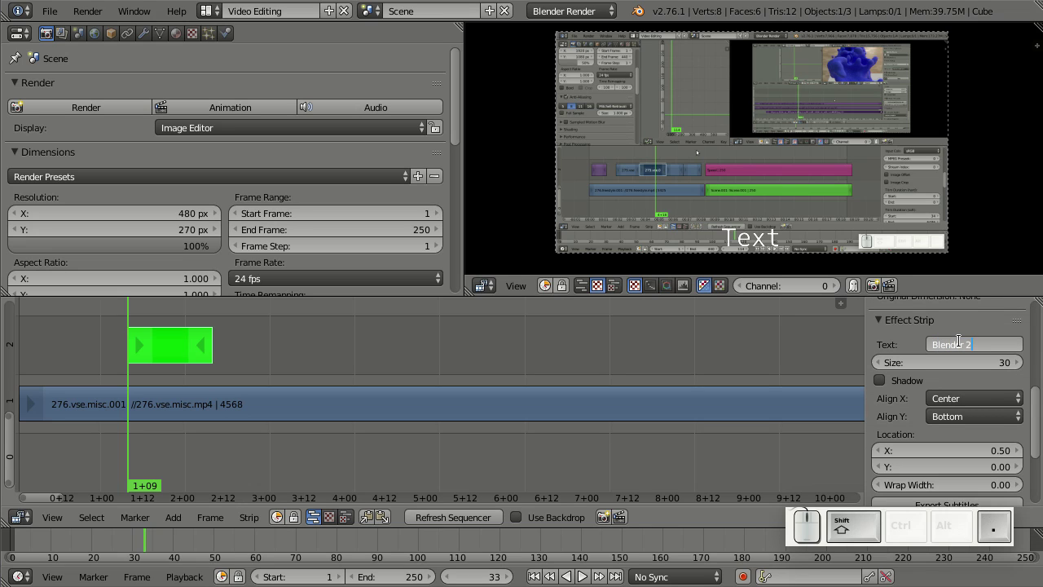
{"action": "type", "text": ".76"}
{"action": "key", "text": "Return"}
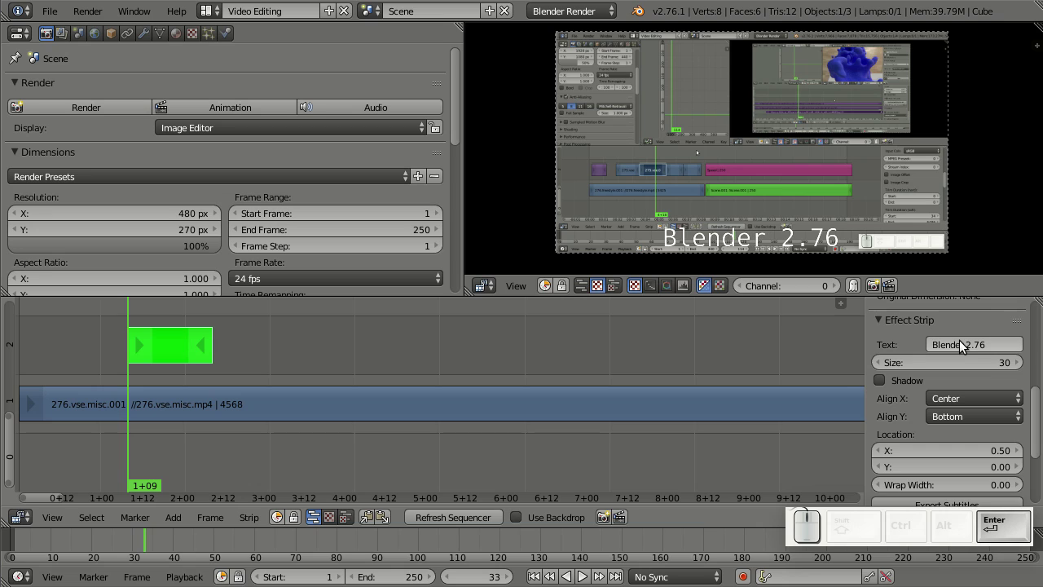
Set the title's text size to 38 and enable its shadow.
{"action": "mouse_move", "coordinate": [929, 370]}
{"action": "left_mouse_down"}
{"action": "mouse_move", "coordinate": [953, 362]}
{"action": "mouse_move", "coordinate": [918, 354]}
{"action": "left_mouse_up"}
{"action": "left_click", "coordinate": [882, 378]}
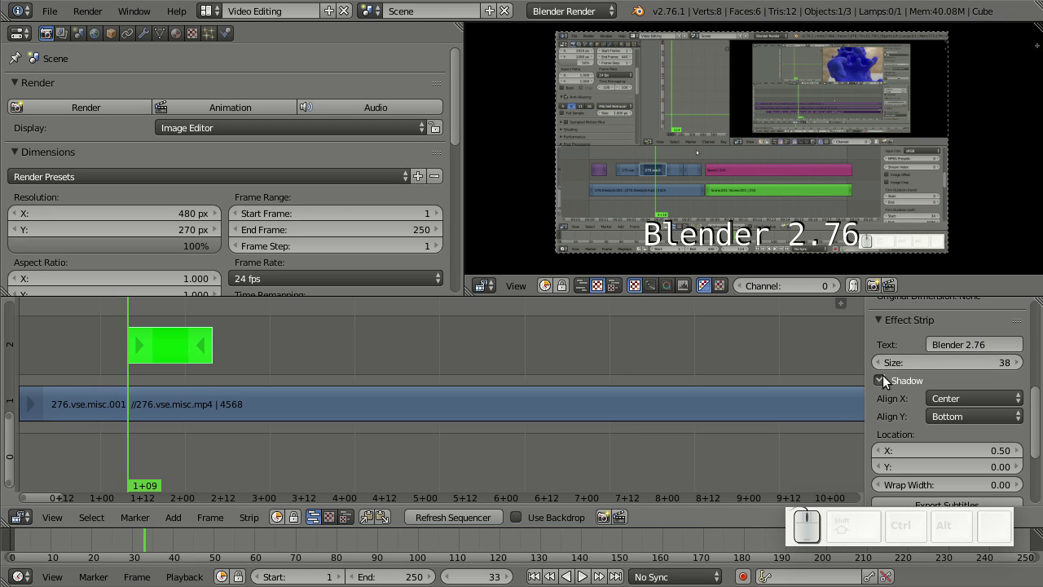
Shift the title's location to X 0.56 and Y 0.04.
{"action": "scroll", "coordinate": [960, 411], "scroll_direction": "down", "scroll_amount": 1}
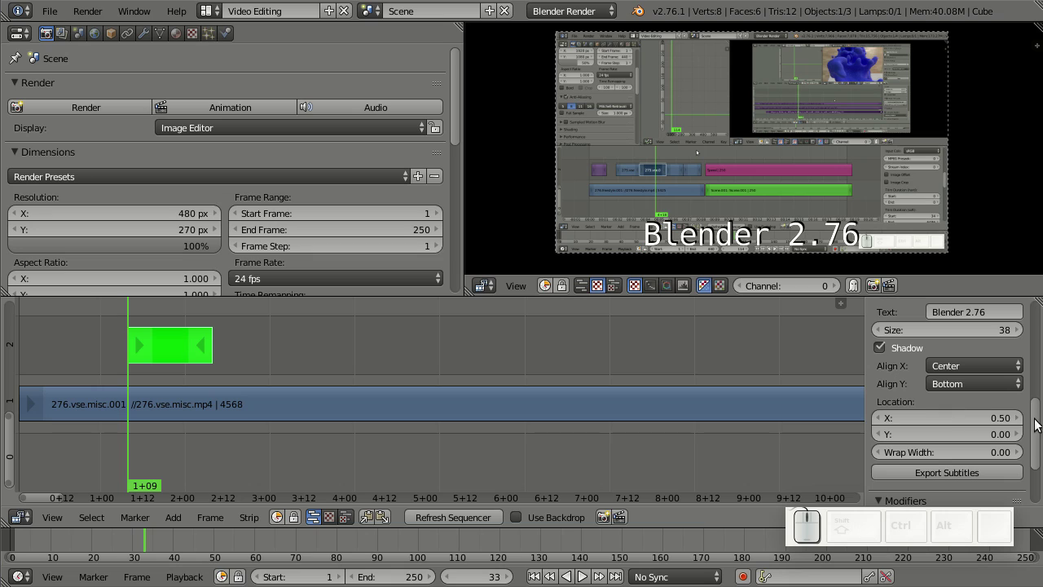
{"action": "left_click_drag", "start_coordinate": [967, 425], "coordinate": [986, 434]}
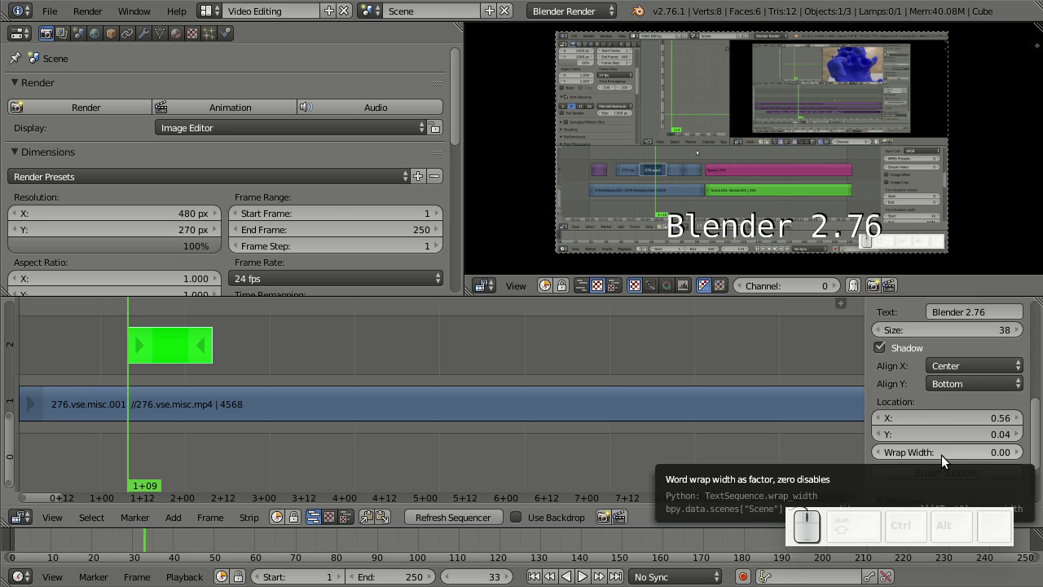
Change the text strip's content to "Blender 2.76 overview of new features".
{"action": "scroll", "coordinate": [945, 408], "scroll_direction": "up", "scroll_amount": 3}
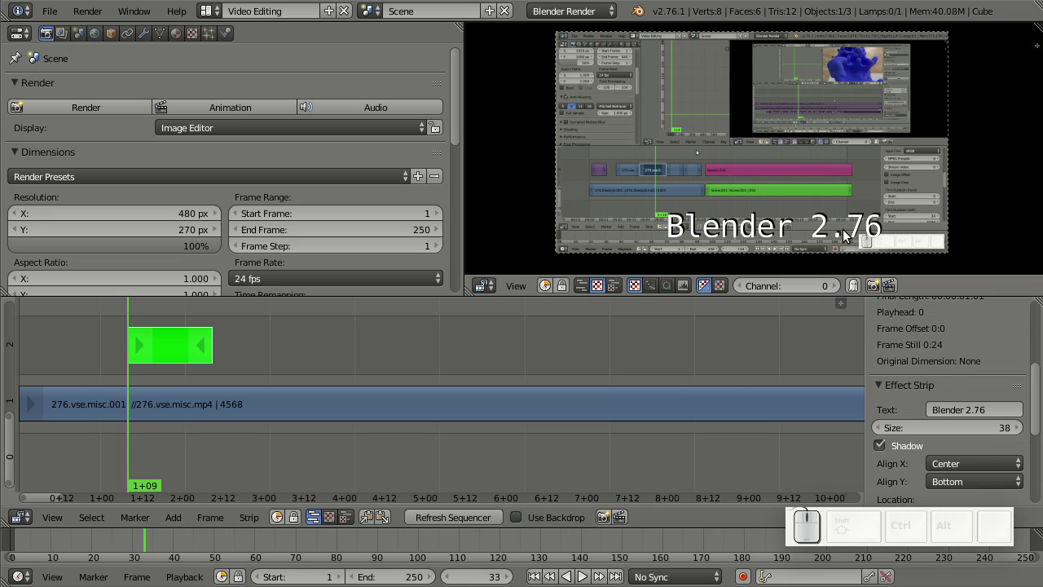
{"action": "left_click", "coordinate": [1014, 411]}
{"action": "key", "text": "BackSpace"}
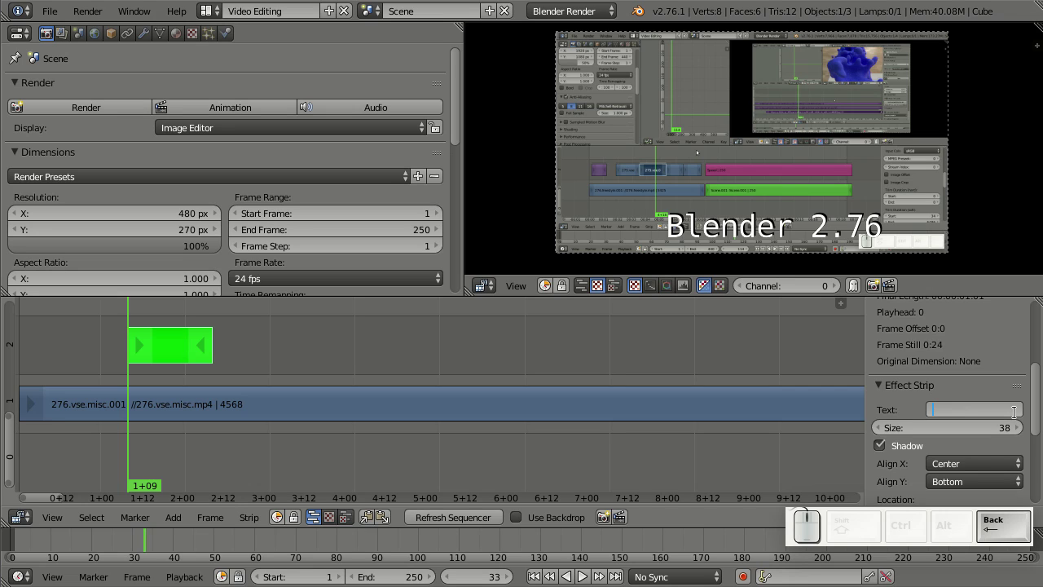
{"action": "type", "text": "Blender "}
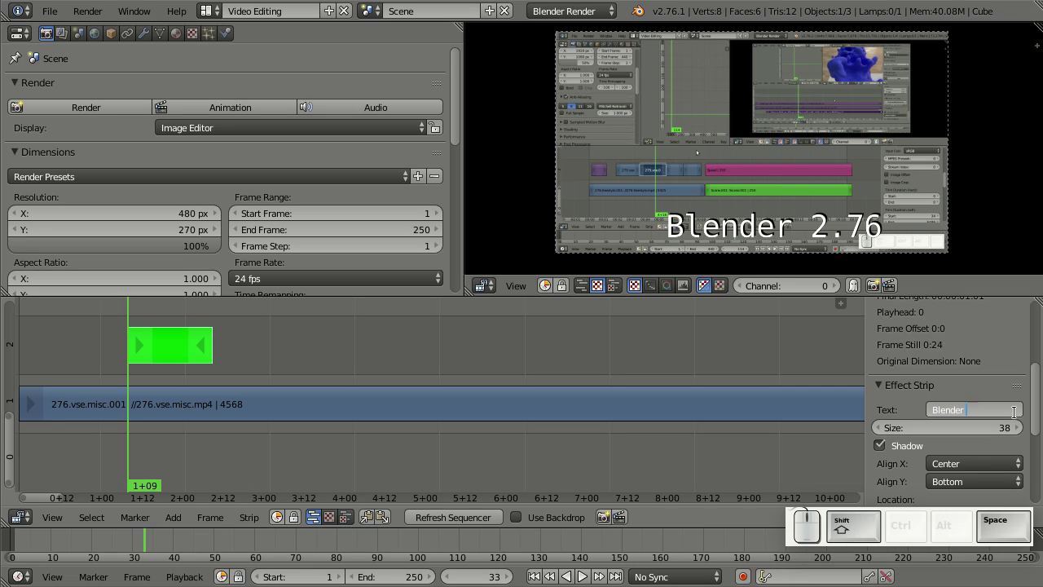
{"action": "type", "text": "2.76 o"}
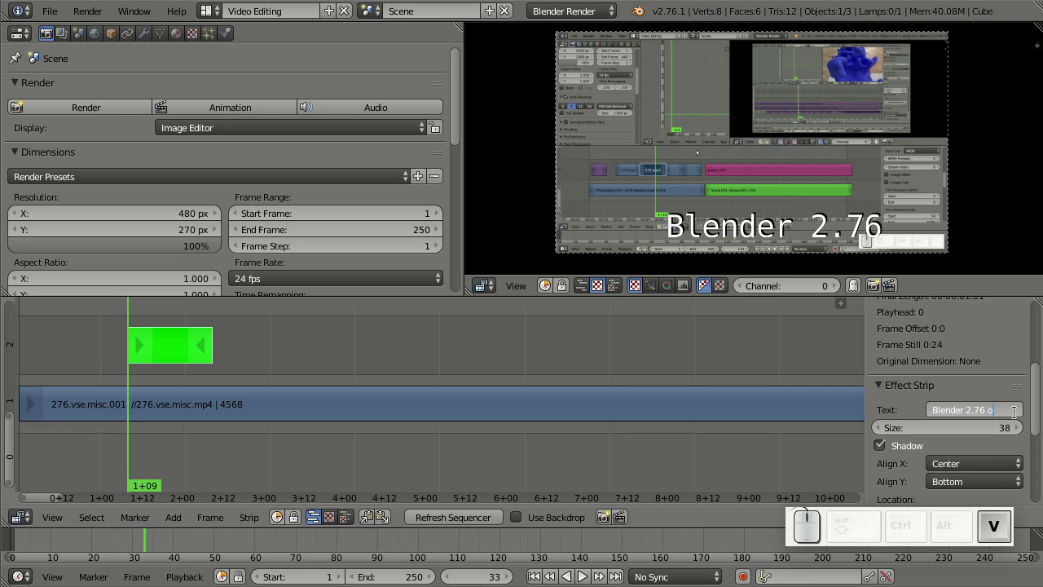
{"action": "type", "text": "verview of new features"}
{"action": "key", "text": "Return"}
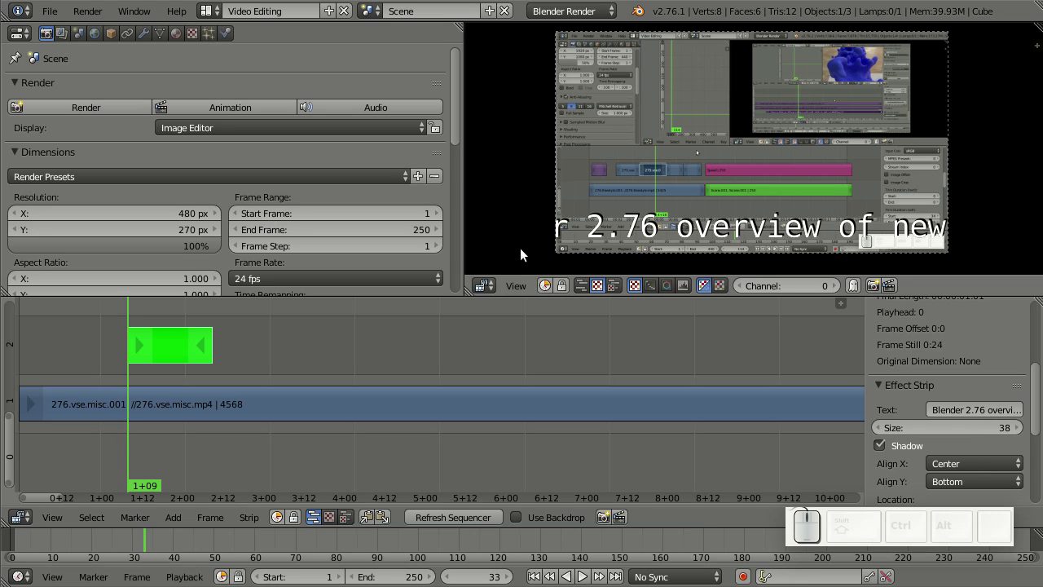
Wrap the long title onto several lines by setting the wrap width to 0.9 and raising it to 0.95.
{"action": "scroll", "coordinate": [935, 426], "scroll_direction": "down", "scroll_amount": 4}
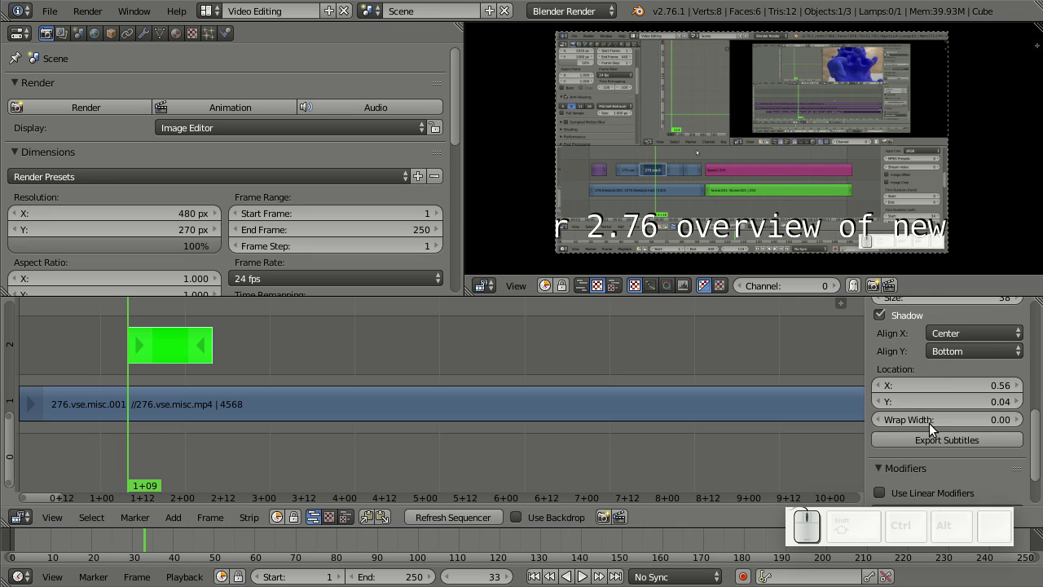
{"action": "left_click", "coordinate": [929, 421]}
{"action": "key", "text": "BackSpace"}
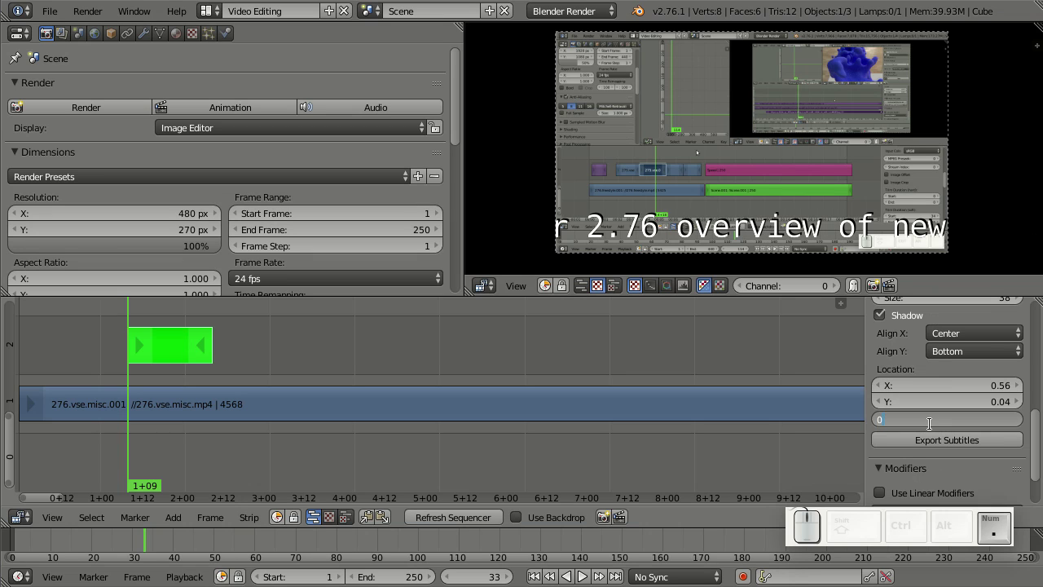
{"action": "type", "text": "9"}
{"action": "key", "text": "Return"}
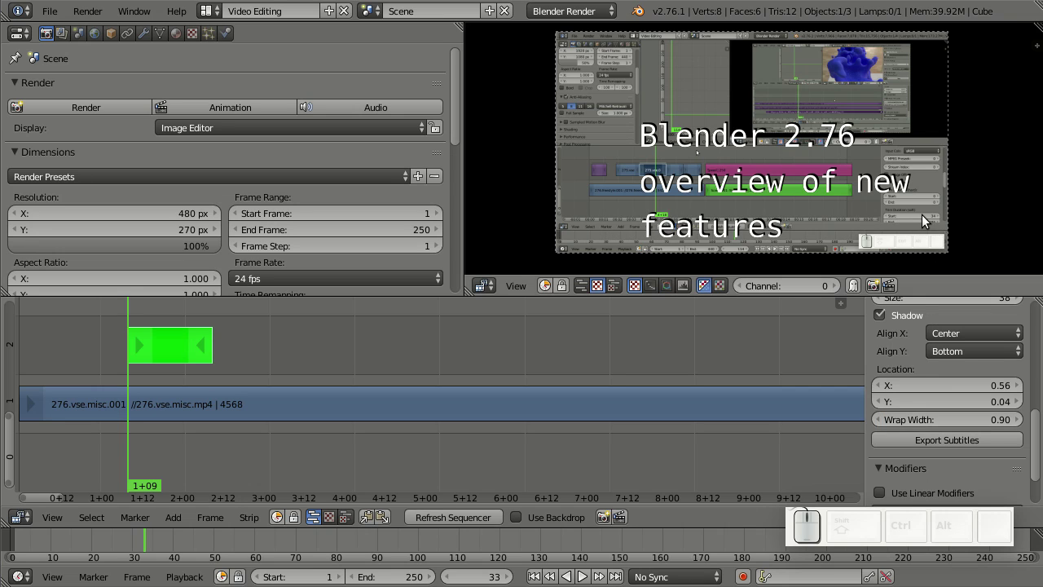
{"action": "left_click", "coordinate": [954, 419]}
{"action": "type", "text": "5"}
{"action": "key", "text": "Return"}
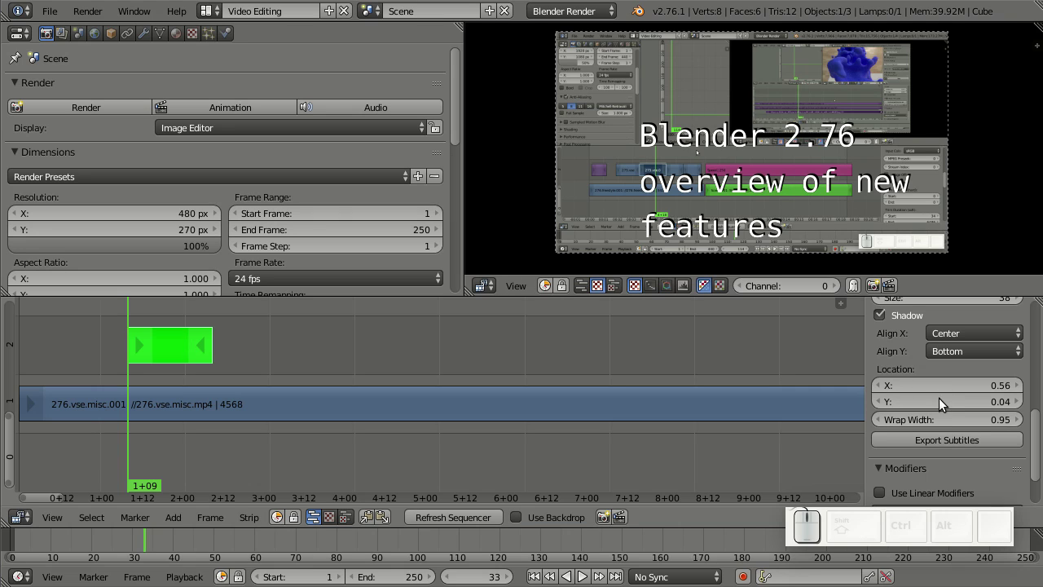
Set the title's location to X 0 and Y 0 and its horizontal alignment to Left.
{"action": "scroll", "coordinate": [940, 398], "scroll_direction": "up", "scroll_amount": 1}
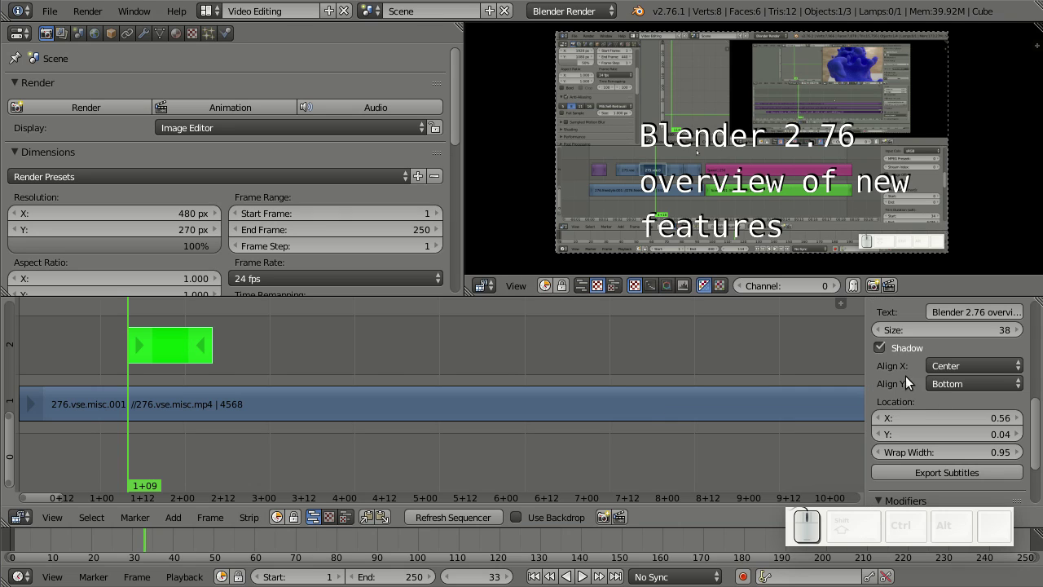
{"action": "left_click", "coordinate": [948, 413]}
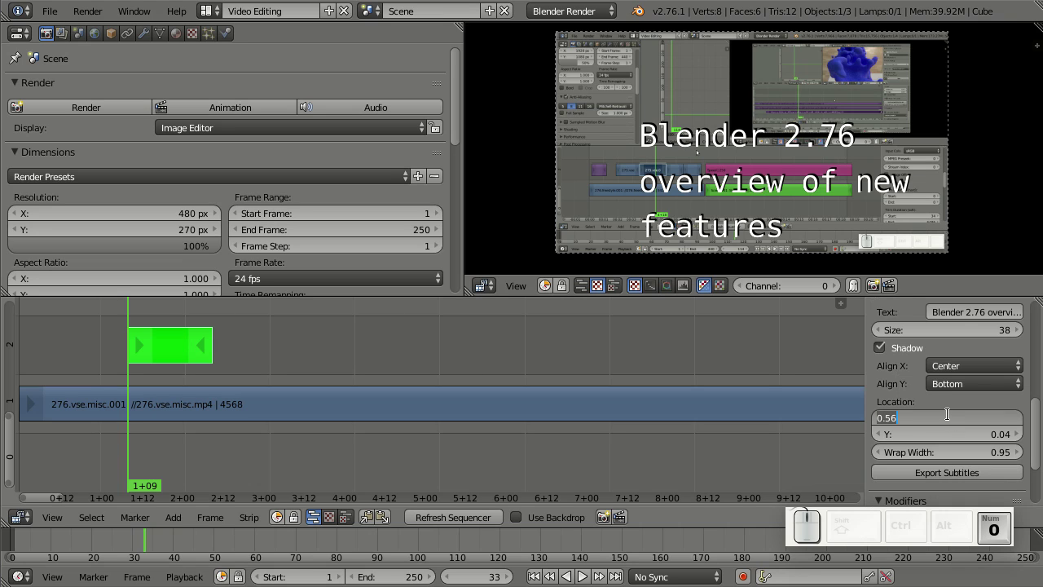
{"action": "type", "text": "0"}
{"action": "key", "text": "Return"}
{"action": "left_click", "coordinate": [939, 434]}
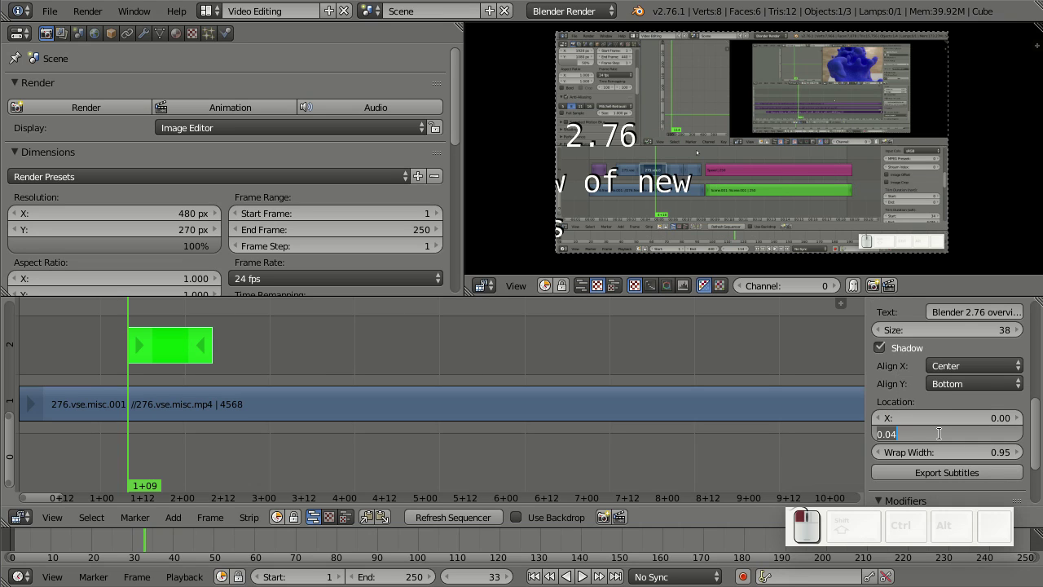
{"action": "type", "text": "0"}
{"action": "key", "text": "Return"}
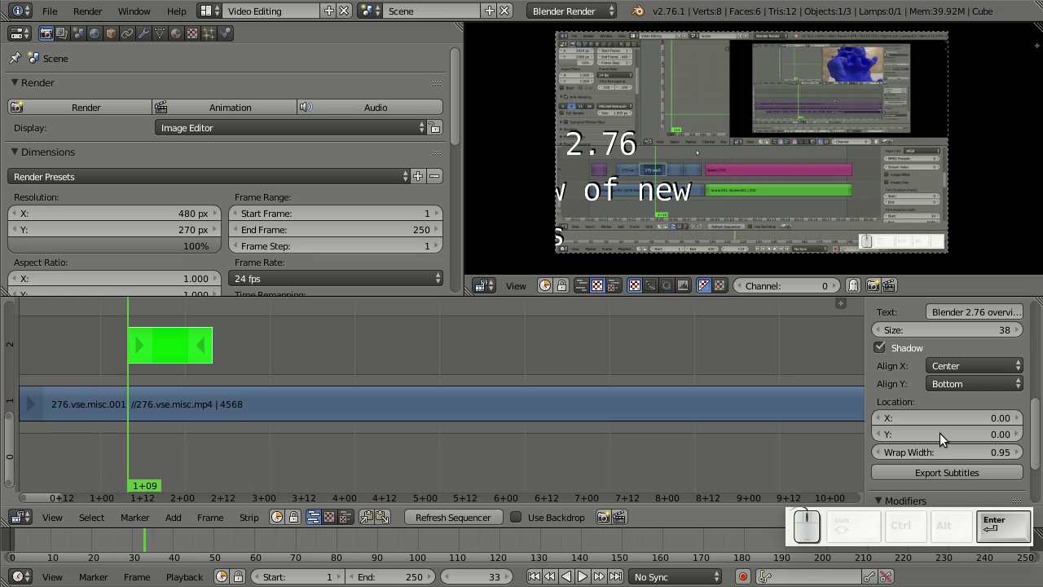
{"action": "left_click", "coordinate": [956, 368]}
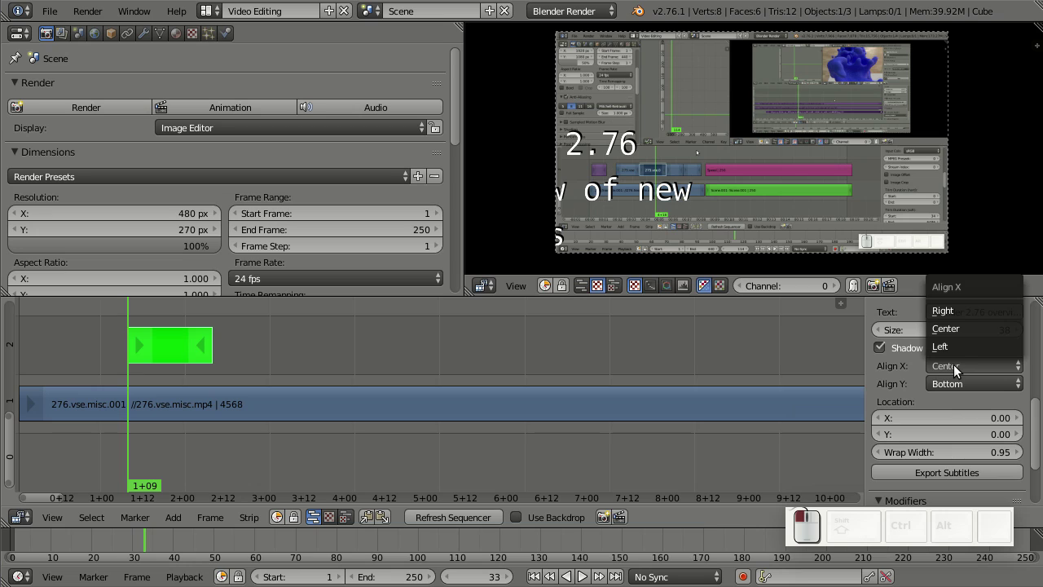
{"action": "left_click", "coordinate": [946, 345]}
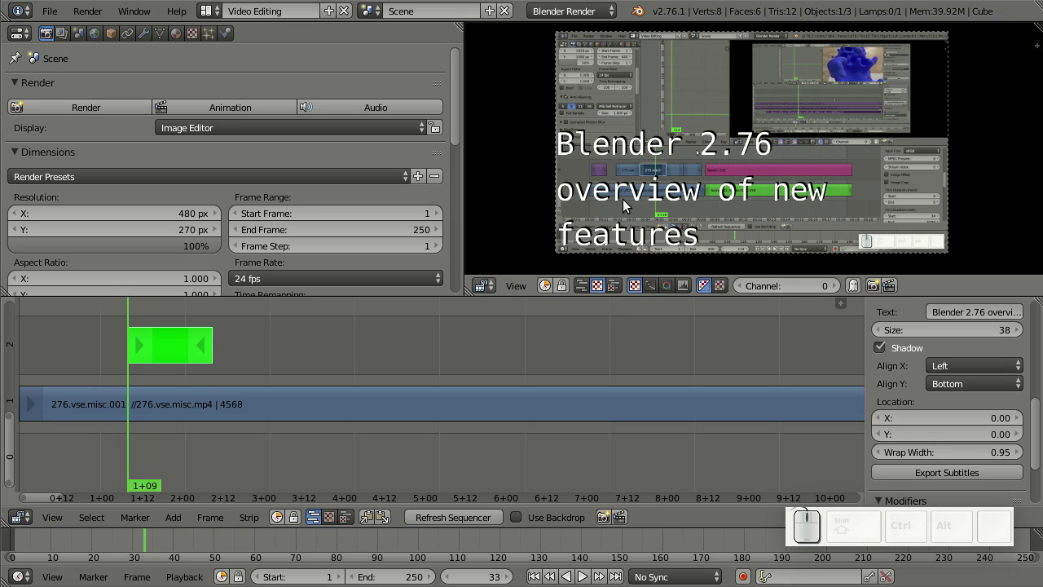
Set the title's horizontal alignment to Right and raise its X location to 1.0.
{"action": "left_click", "coordinate": [975, 367]}
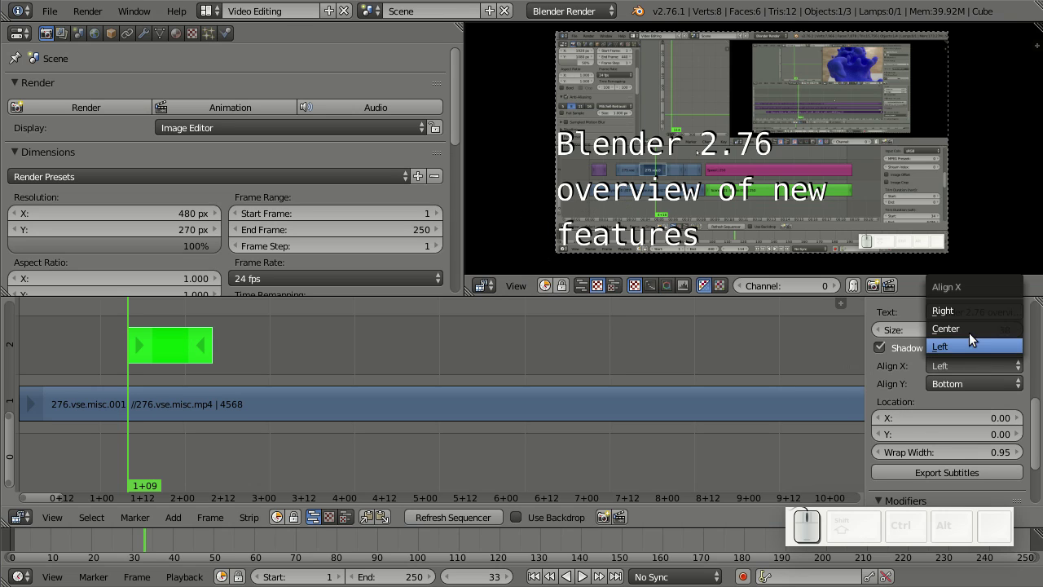
{"action": "left_click", "coordinate": [960, 311]}
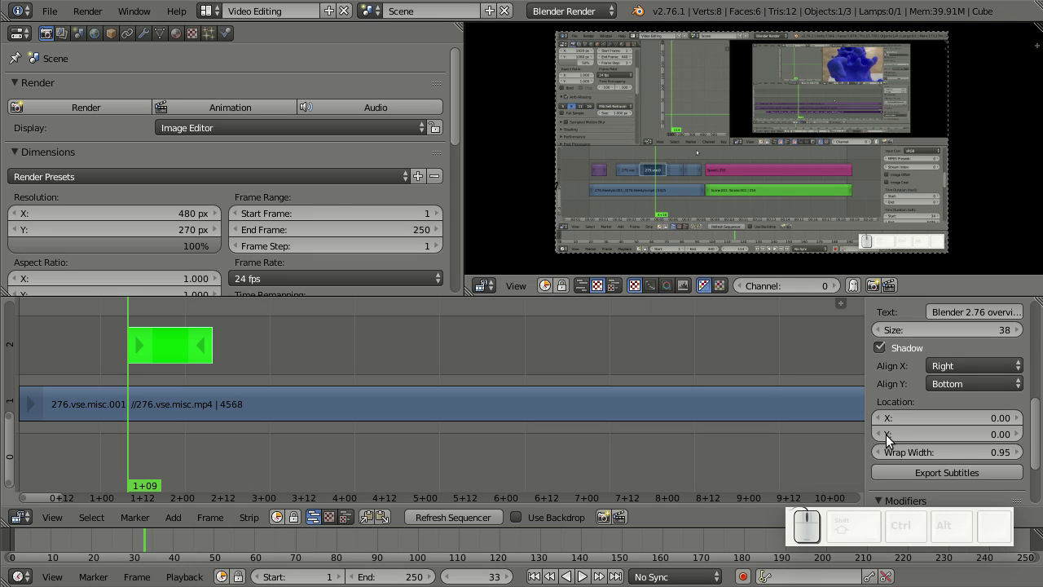
{"action": "left_click_drag", "start_coordinate": [913, 416], "coordinate": [1011, 416]}
Try X locations of 2 and 1.5 for the right-aligned title.
{"action": "left_click", "coordinate": [922, 416]}
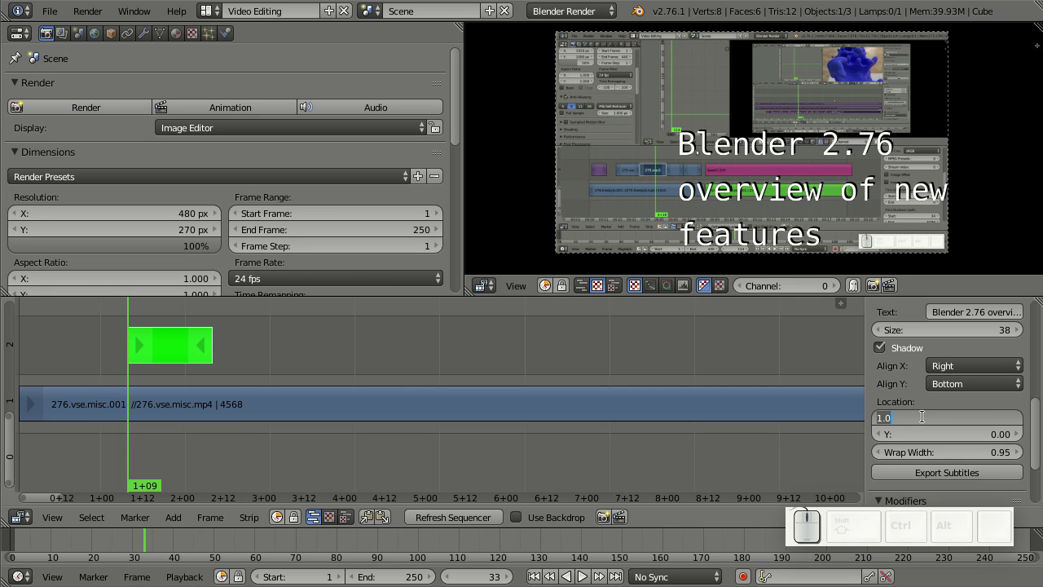
{"action": "type", "text": "2"}
{"action": "key", "text": "Return"}
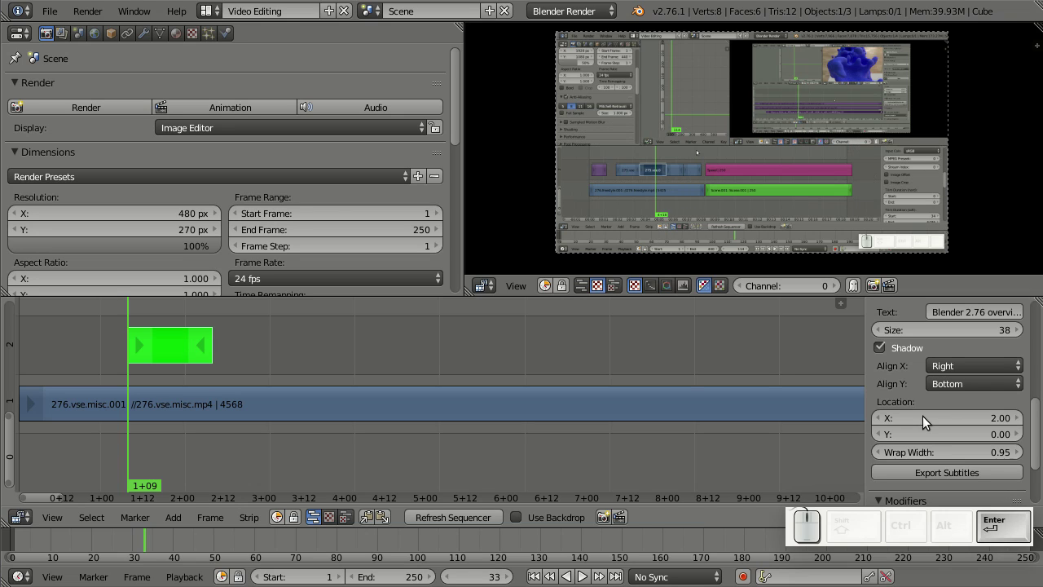
{"action": "left_click", "coordinate": [922, 415]}
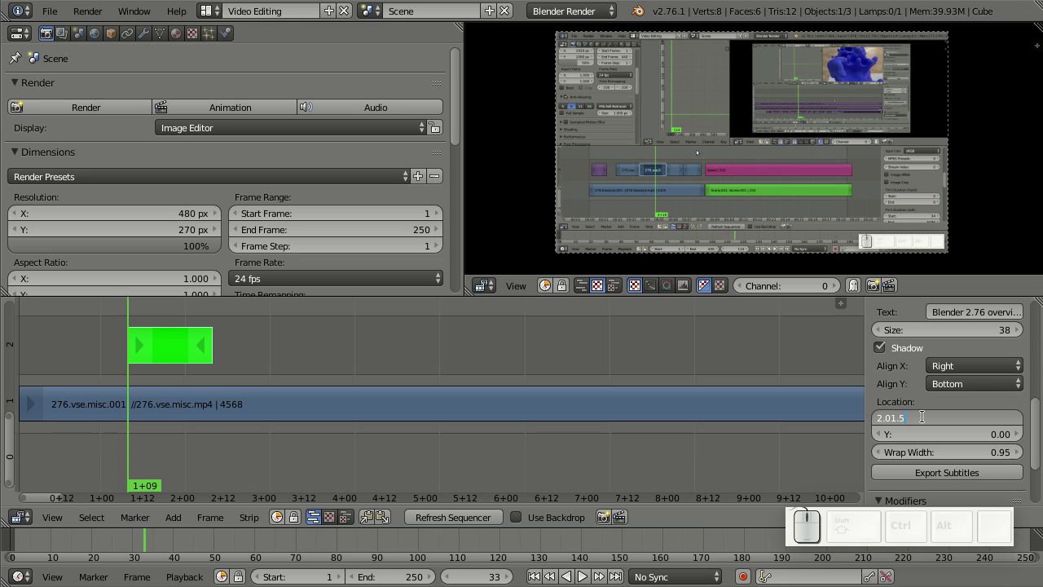
{"action": "key", "text": "BackSpace"}
{"action": "key", "text": "BackSpace"}
{"action": "type", "text": "1.5"}
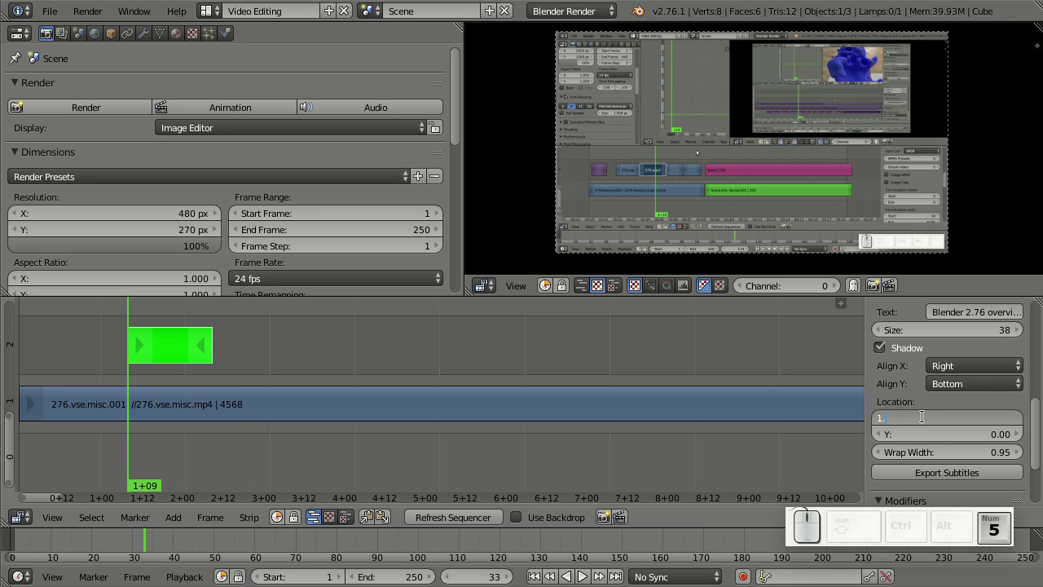
{"action": "key", "text": "Return"}
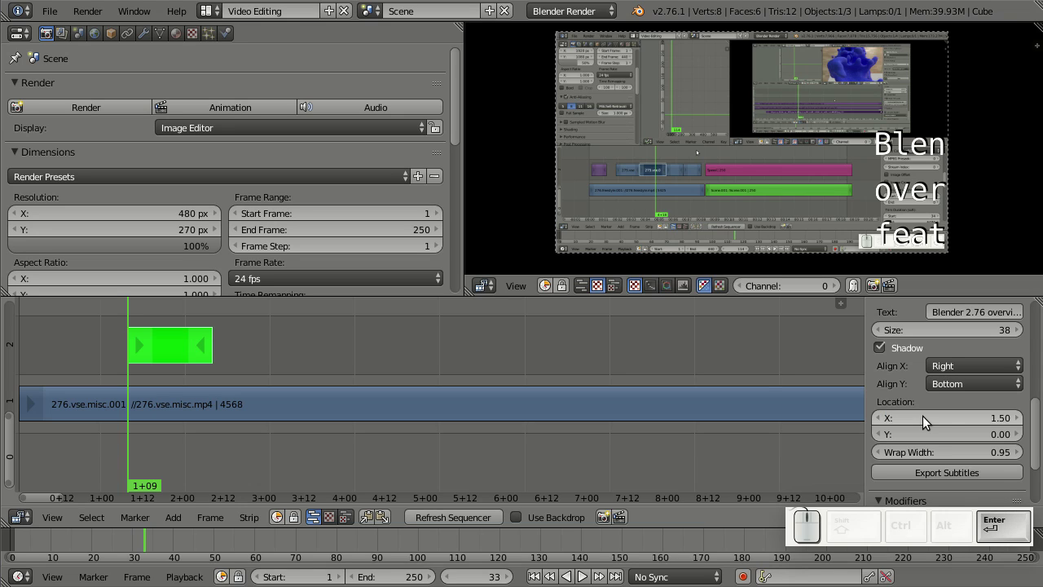
Reset the title's X location to 0 and set its horizontal alignment back to Left.
{"action": "left_click", "coordinate": [927, 417]}
{"action": "type", "text": "0"}
{"action": "key", "text": "Return"}
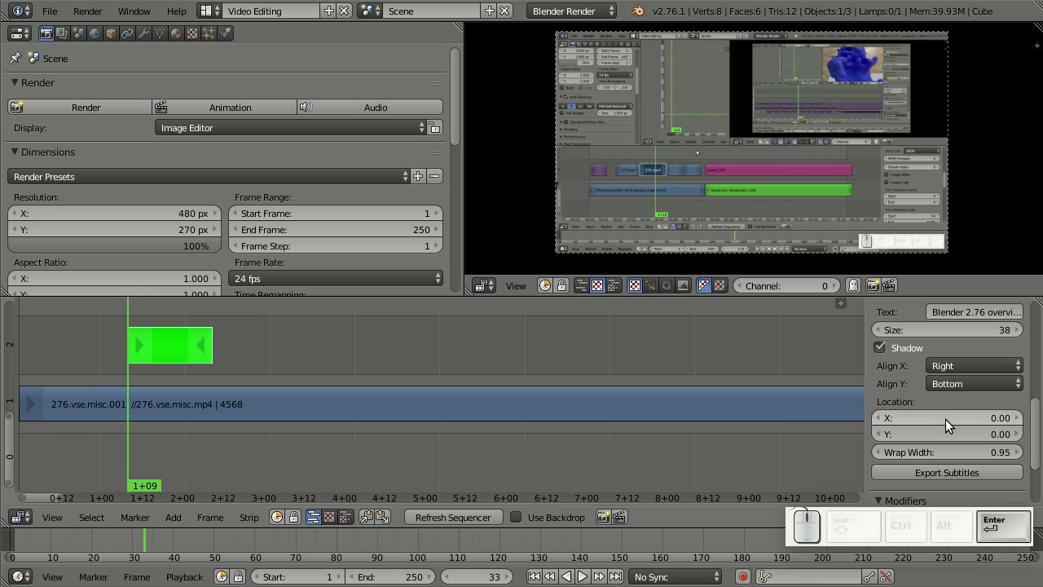
{"action": "left_click", "coordinate": [949, 366]}
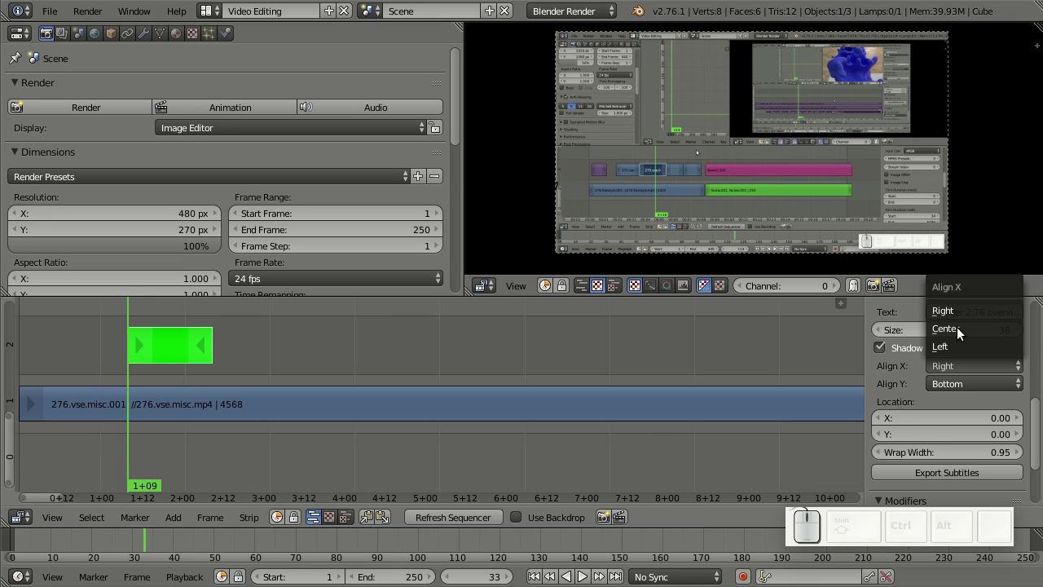
{"action": "left_click", "coordinate": [955, 346]}
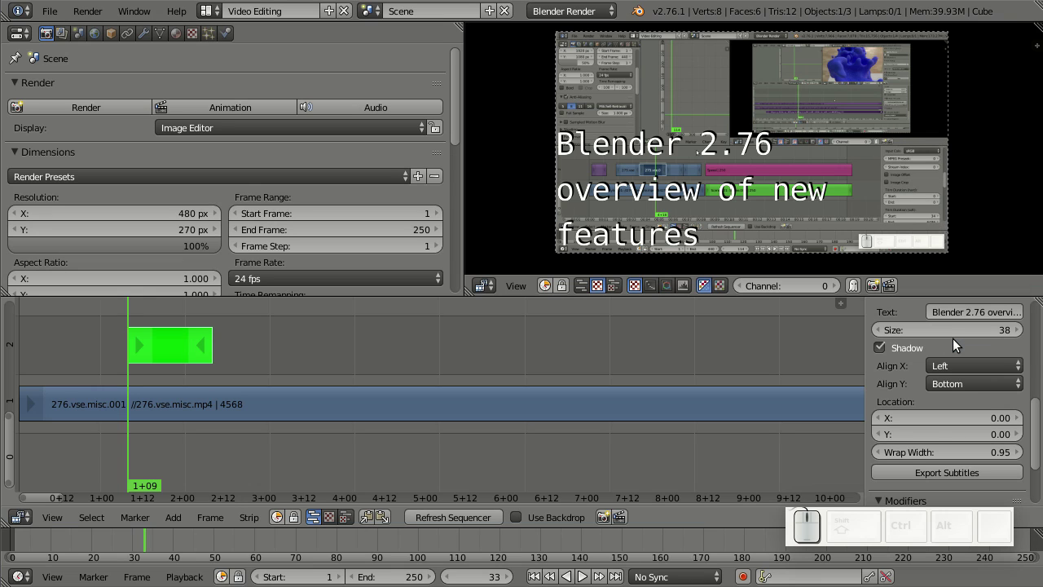
Try the Center vertical alignment on the title and settle on Top.
{"action": "left_click", "coordinate": [958, 384]}
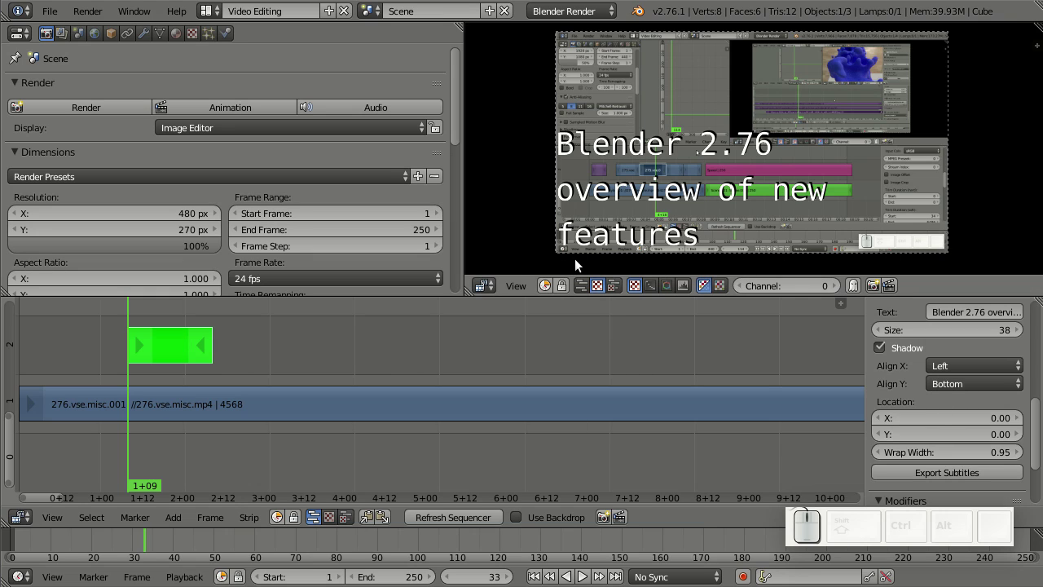
{"action": "left_click", "coordinate": [973, 383]}
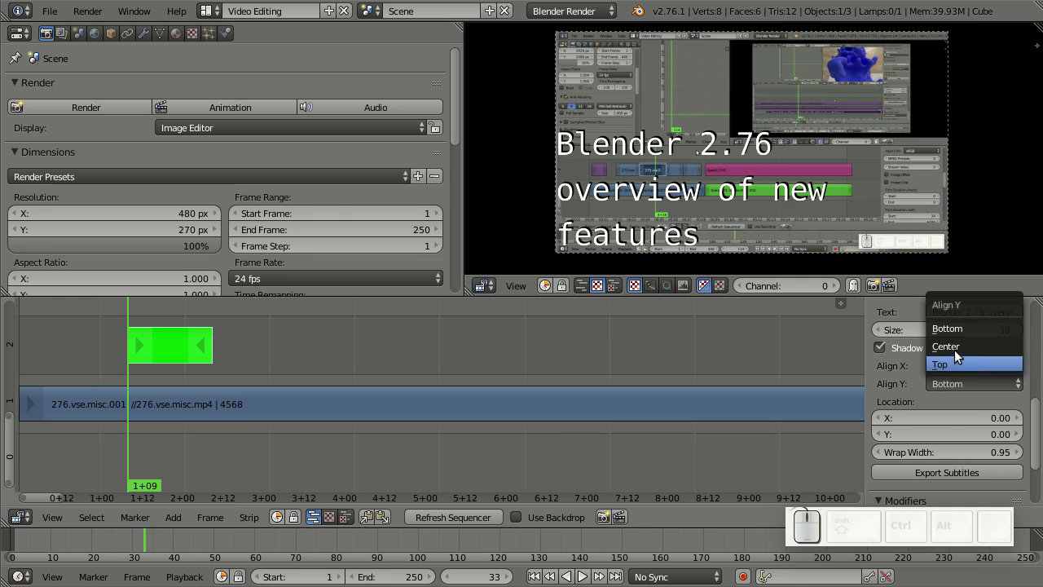
{"action": "left_click", "coordinate": [954, 348]}
{"action": "left_click", "coordinate": [968, 384]}
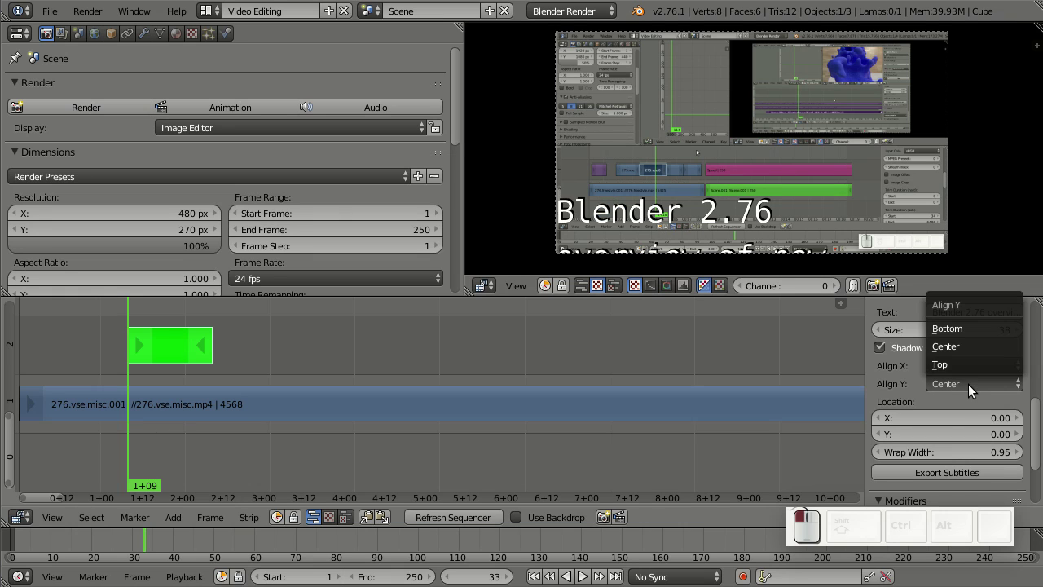
{"action": "left_click", "coordinate": [953, 364]}
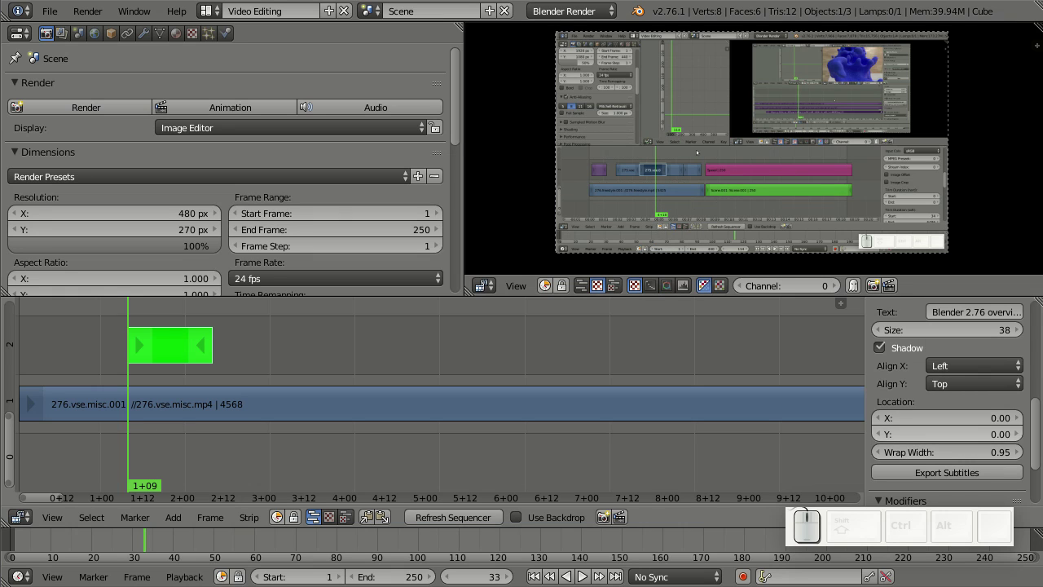
Set the title's location to X 0.10 and Y 0.65 so the whole text sits inside the preview frame.
{"action": "left_click_drag", "start_coordinate": [945, 433], "coordinate": [912, 431]}
{"action": "scroll", "coordinate": [915, 433], "scroll_direction": "up", "scroll_amount": 3}
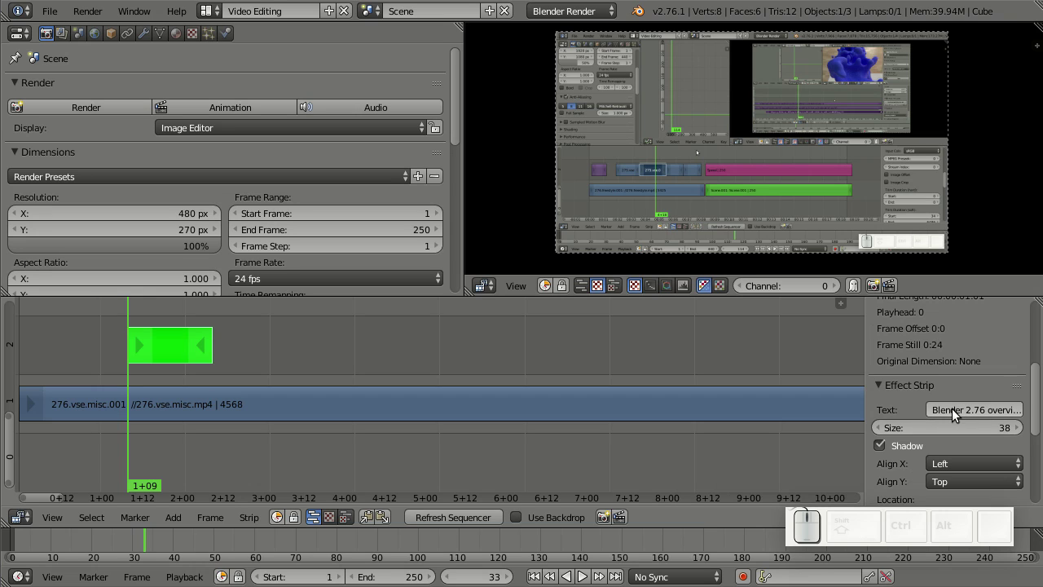
{"action": "scroll", "coordinate": [952, 409], "scroll_direction": "down", "scroll_amount": 5}
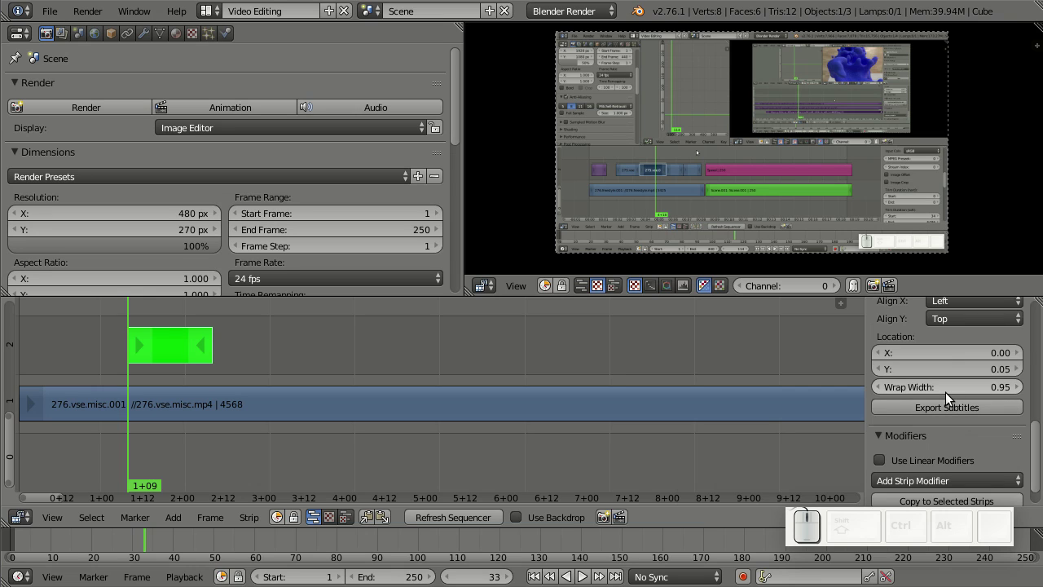
{"action": "scroll", "coordinate": [946, 392], "scroll_direction": "up", "scroll_amount": 3}
{"action": "scroll", "coordinate": [945, 392], "scroll_direction": "up", "scroll_amount": 2}
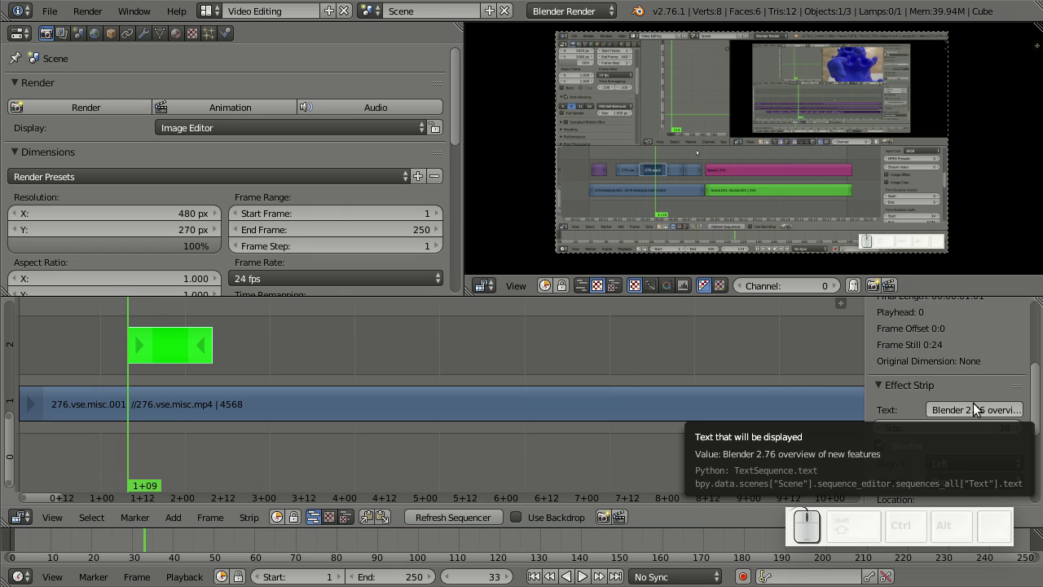
{"action": "scroll", "coordinate": [973, 403], "scroll_direction": "down", "scroll_amount": 3}
{"action": "scroll", "coordinate": [973, 403], "scroll_direction": "up", "scroll_amount": 1}
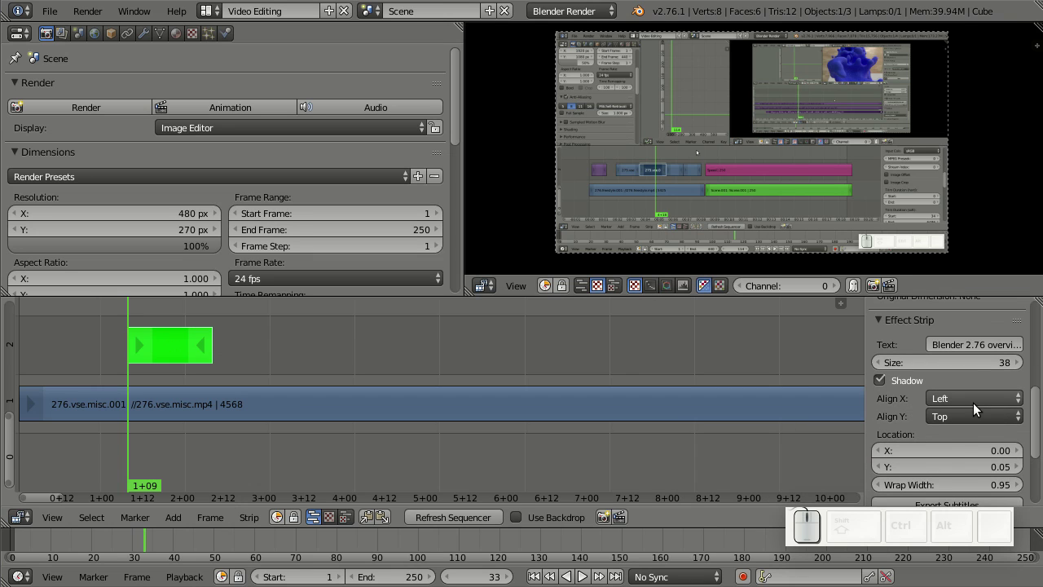
{"action": "left_click_drag", "start_coordinate": [959, 460], "coordinate": [929, 463]}
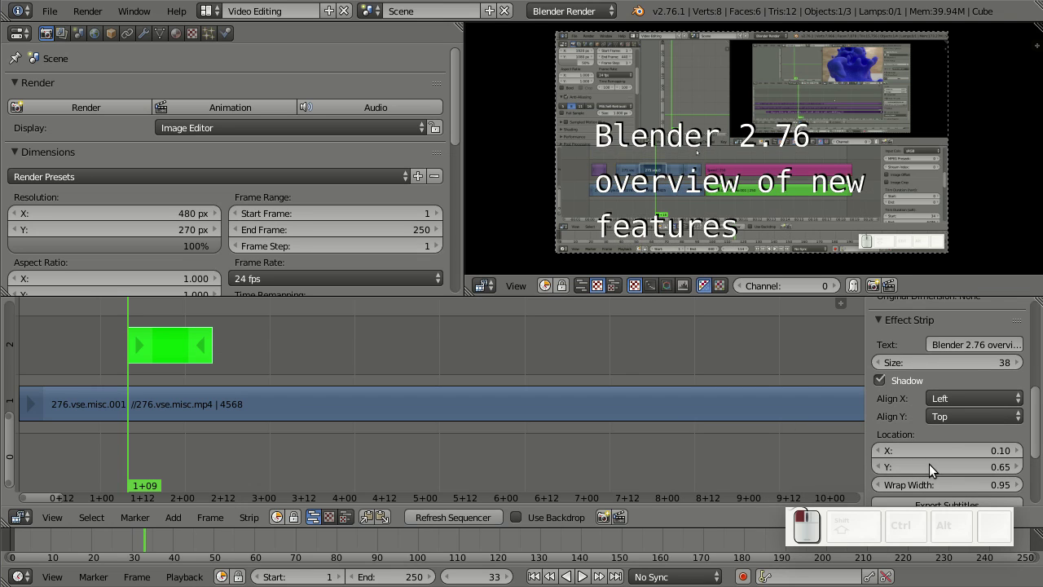
Duplicate the text strip and place the copy farther along channel 2, starting at frame 80.
{"action": "scroll", "coordinate": [930, 464], "scroll_direction": "down", "scroll_amount": 2}
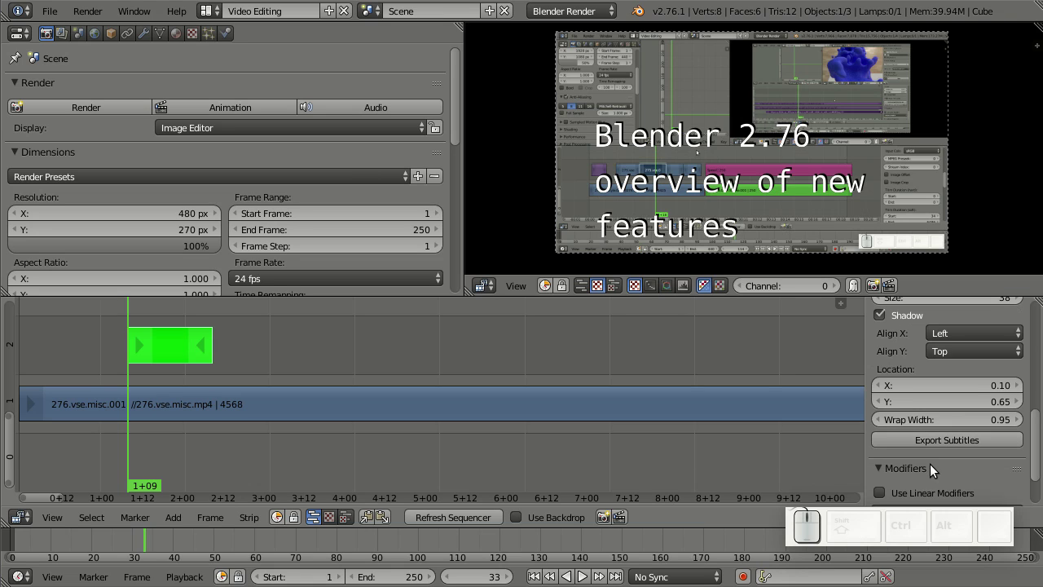
{"action": "key", "text": "shift+d"}
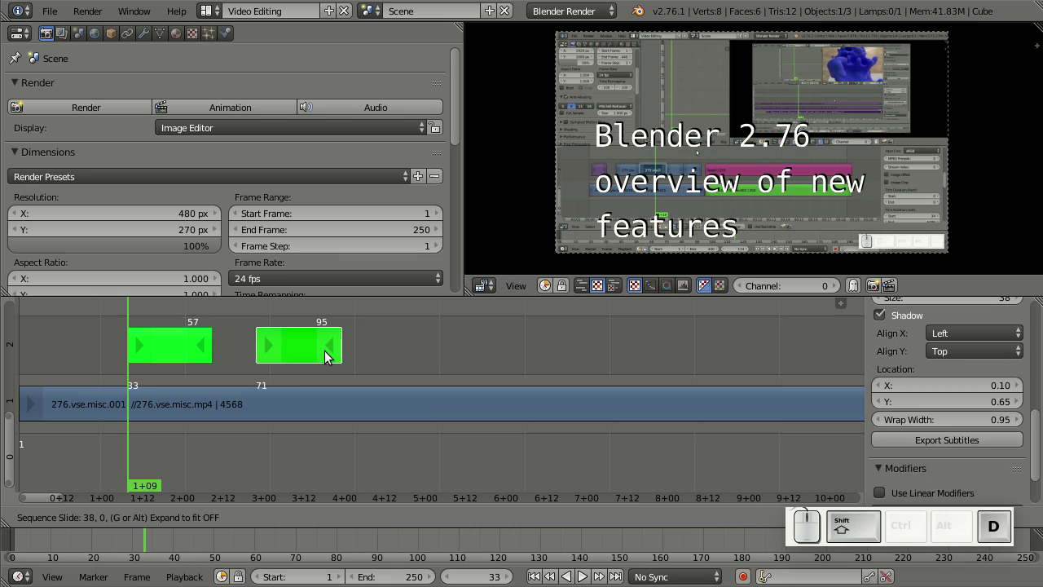
{"action": "left_click", "coordinate": [325, 350]}
Change the duplicated strip's text to "Cool".
{"action": "scroll", "coordinate": [982, 444], "scroll_direction": "up", "scroll_amount": 6}
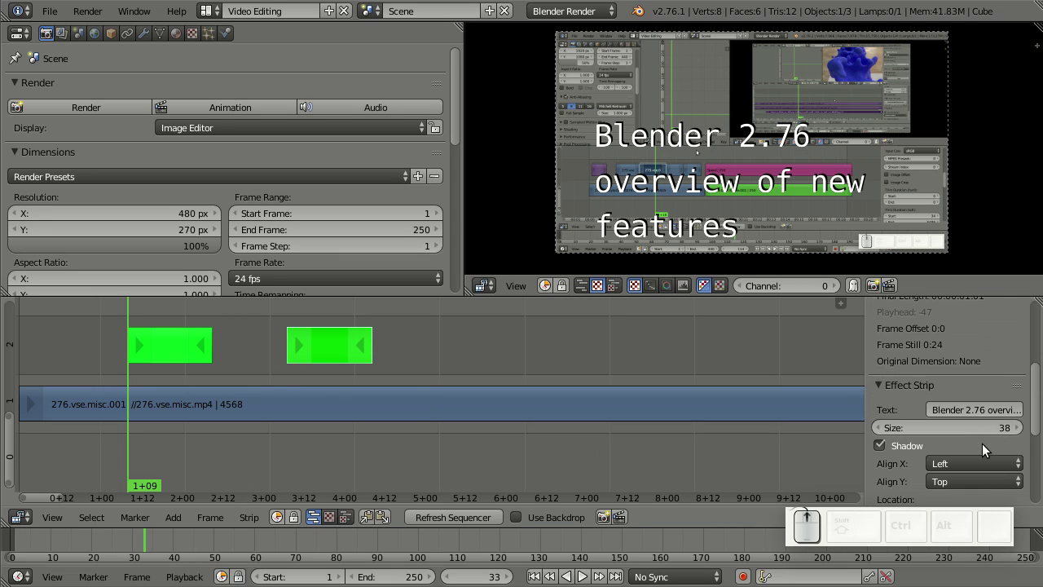
{"action": "left_click", "coordinate": [977, 473]}
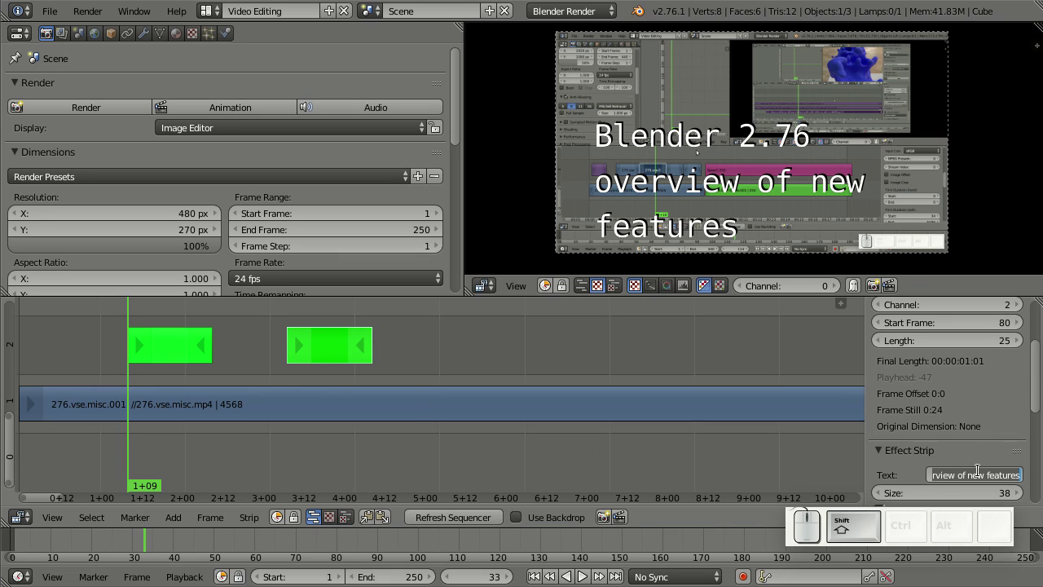
{"action": "type", "text": "Cool"}
{"action": "key", "text": "Return"}
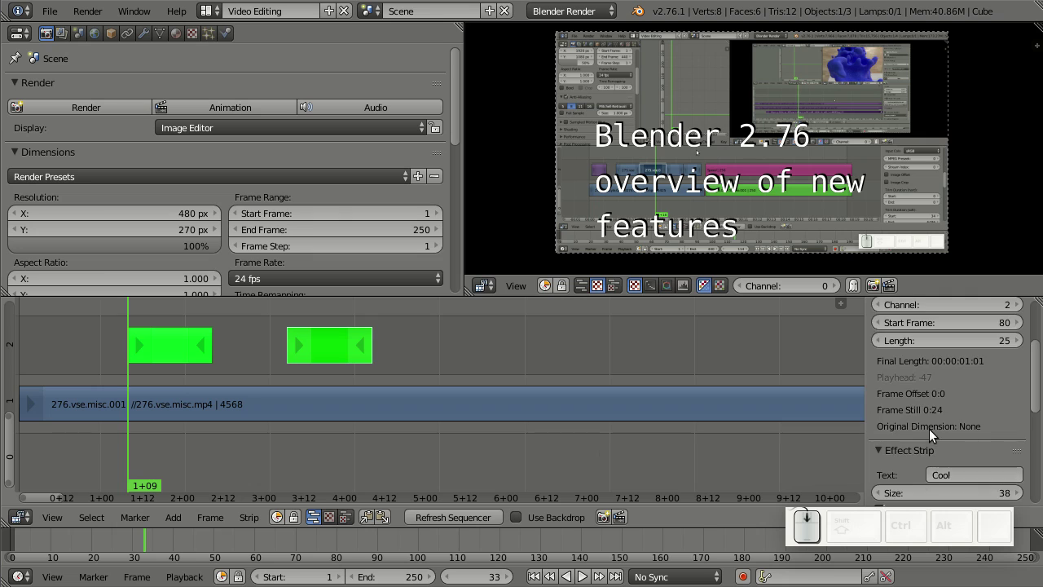
Export the text strips as subtitles to vse.text.srt in the bc videos folder.
{"action": "scroll", "coordinate": [929, 428], "scroll_direction": "down", "scroll_amount": 6}
{"action": "scroll", "coordinate": [947, 426], "scroll_direction": "up", "scroll_amount": 1}
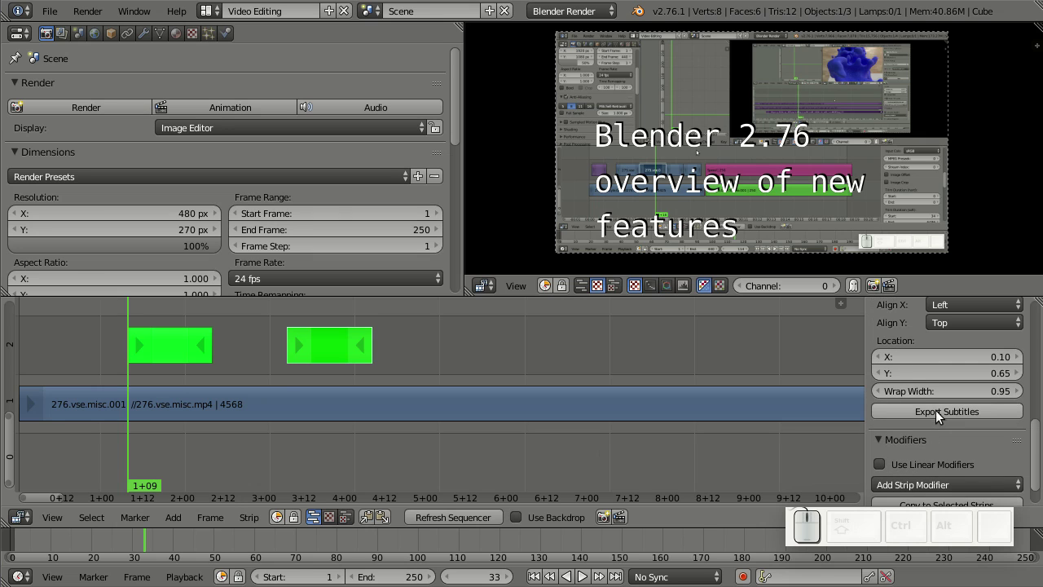
{"action": "left_click", "coordinate": [934, 413]}
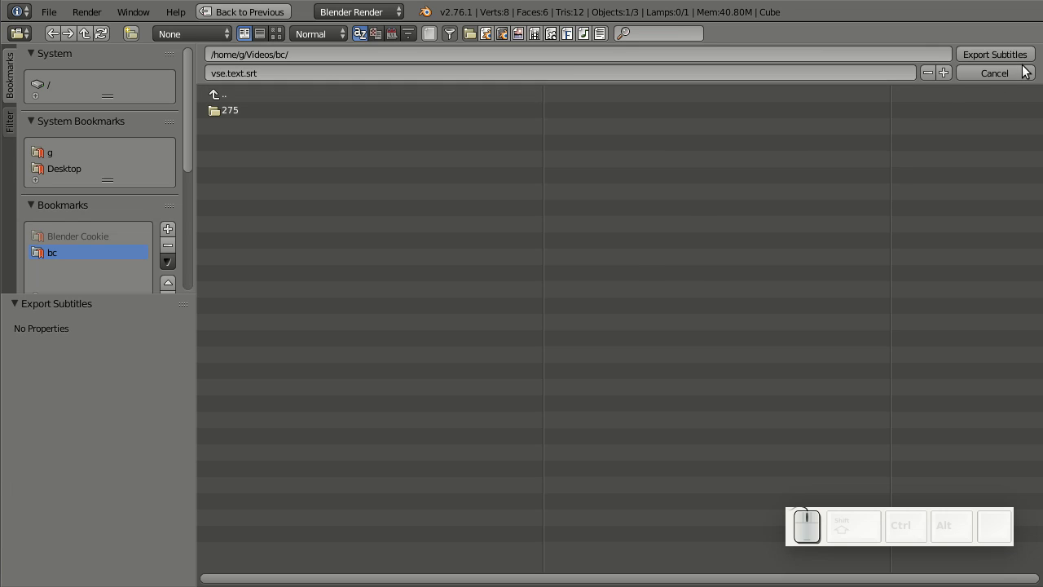
{"action": "left_click", "coordinate": [995, 54]}
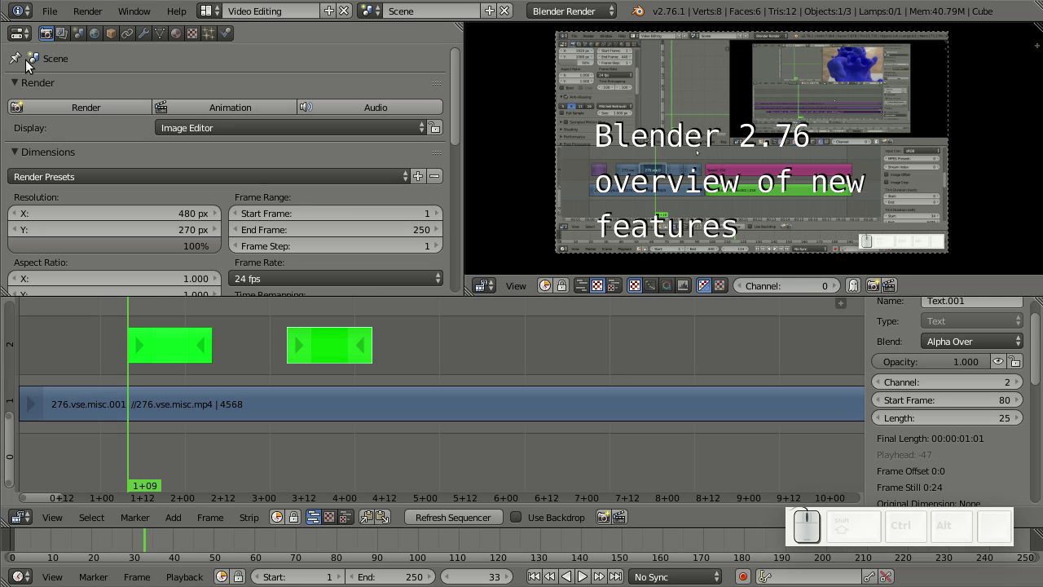
Turn the Properties area into a Text Editor and open the exported vse.text.srt file in it.
{"action": "left_click", "coordinate": [20, 32]}
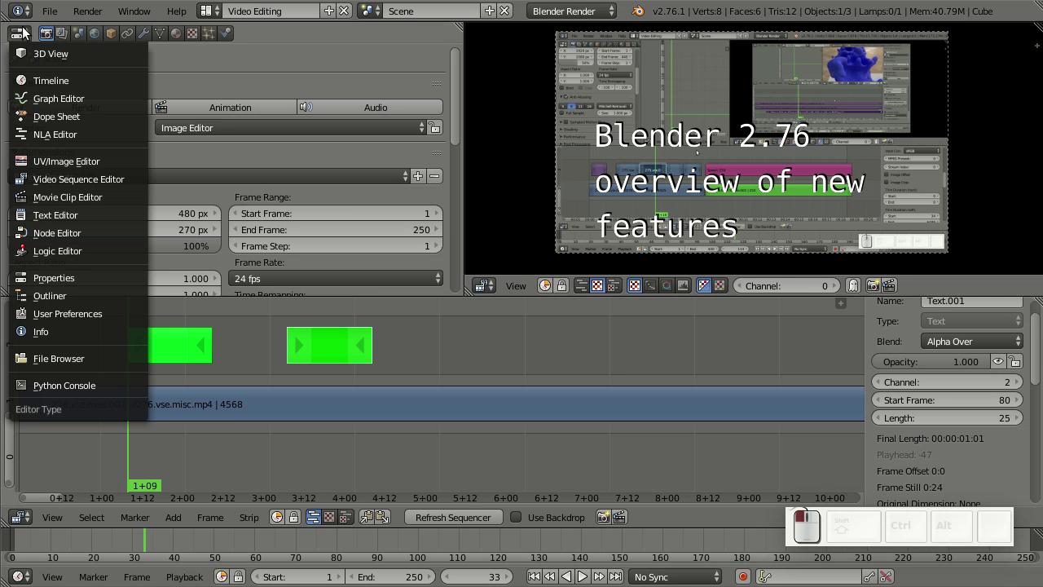
{"action": "left_click", "coordinate": [80, 215]}
{"action": "left_click", "coordinate": [258, 287]}
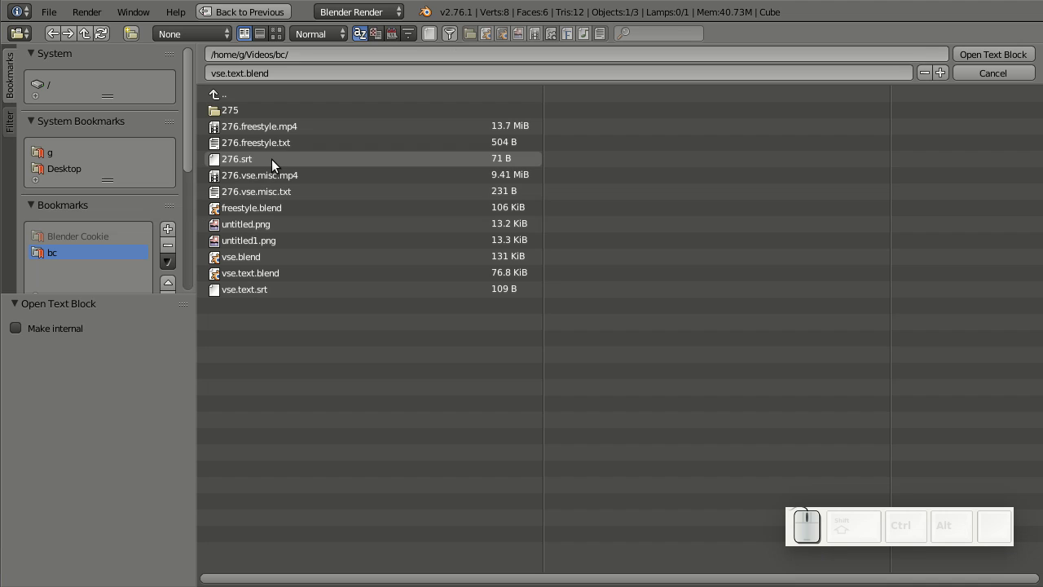
{"action": "left_click", "coordinate": [258, 289]}
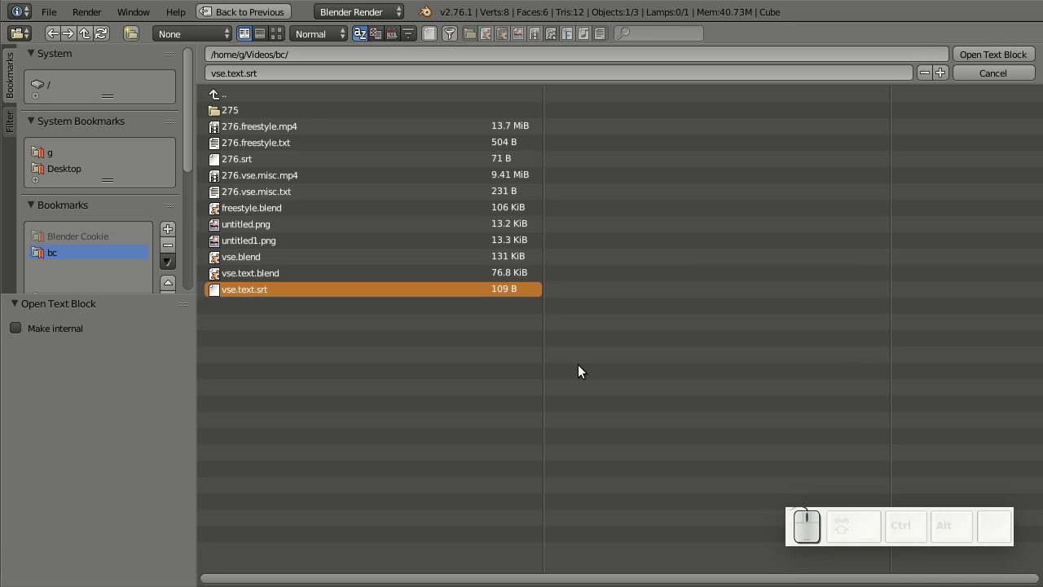
{"action": "left_click", "coordinate": [988, 55]}
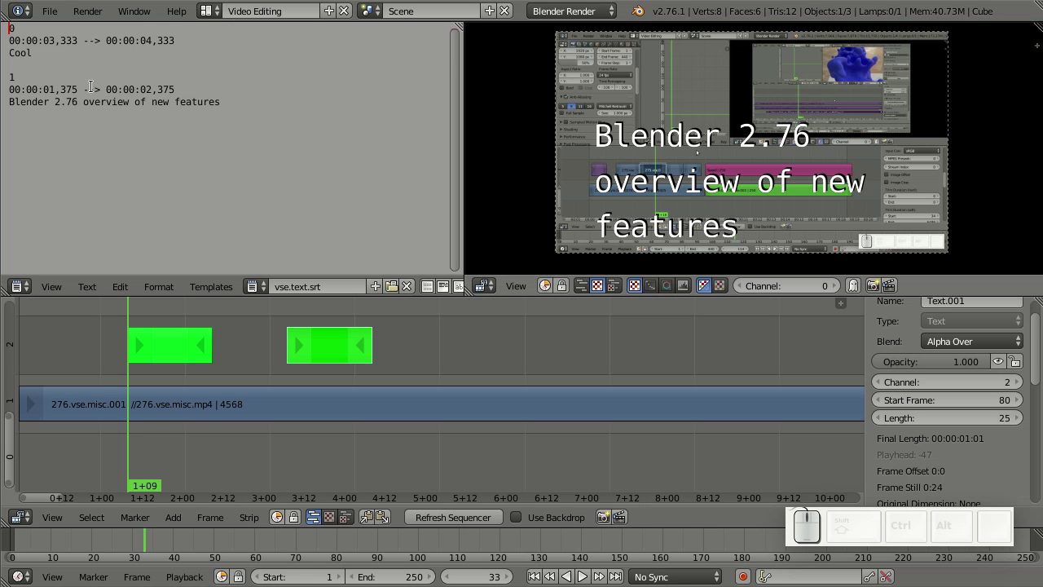